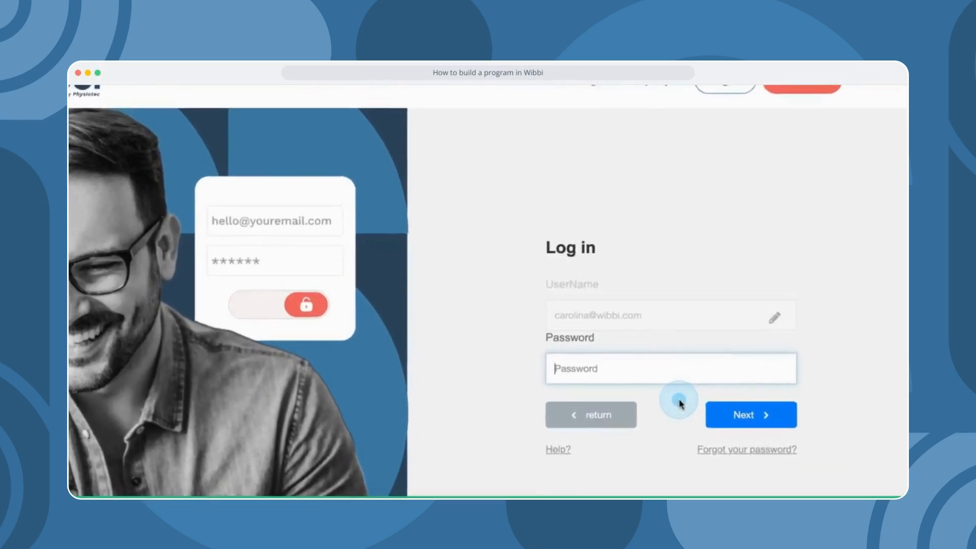
# - Log in to Wibbi with the autofilled account password to reach the Exercises page
pyautogui.click(704, 390)
pyautogui.click(668, 405)
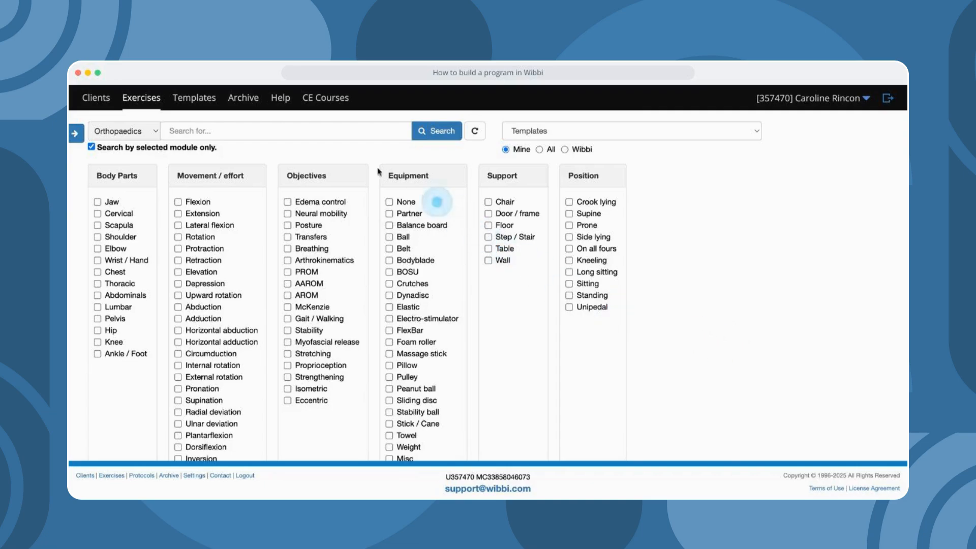
pyautogui.click(289, 131)
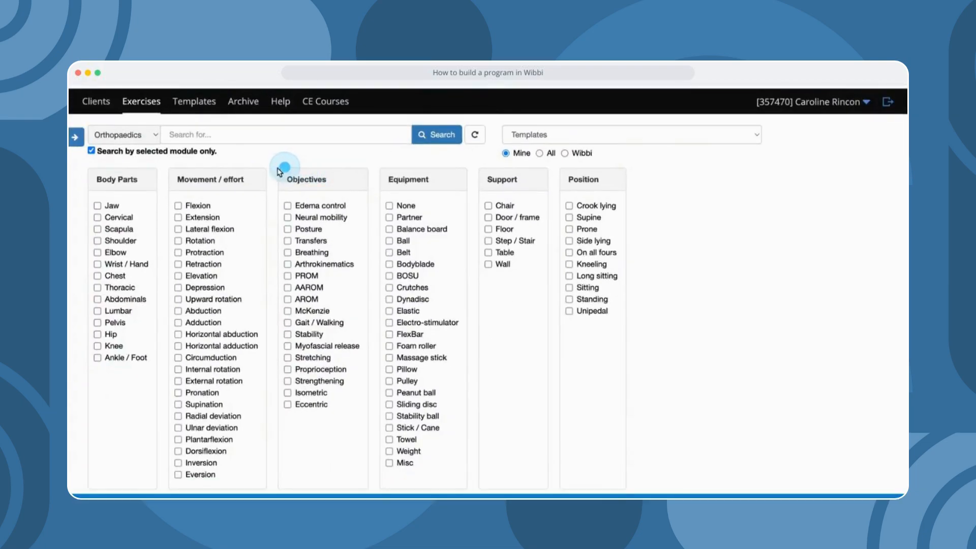
pyautogui.click(144, 144)
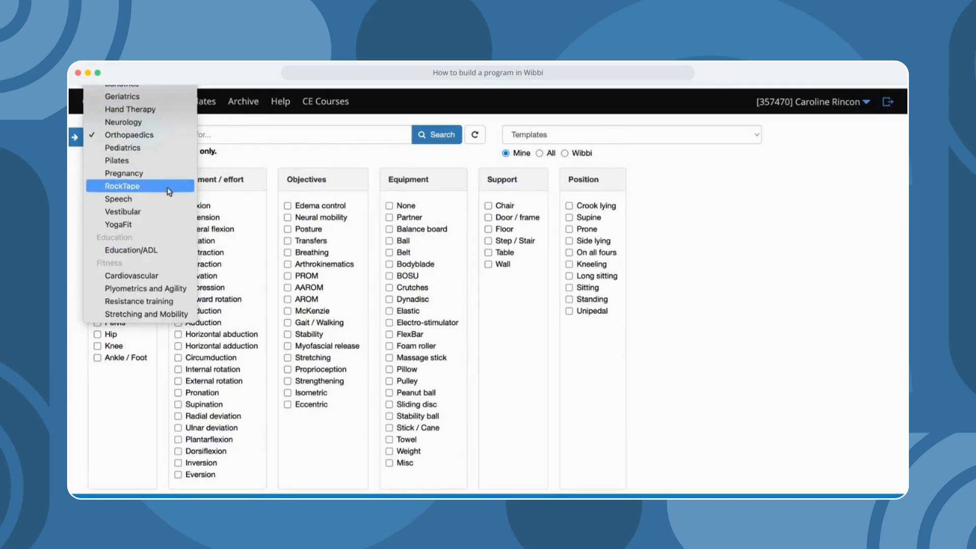
pyautogui.click(212, 166)
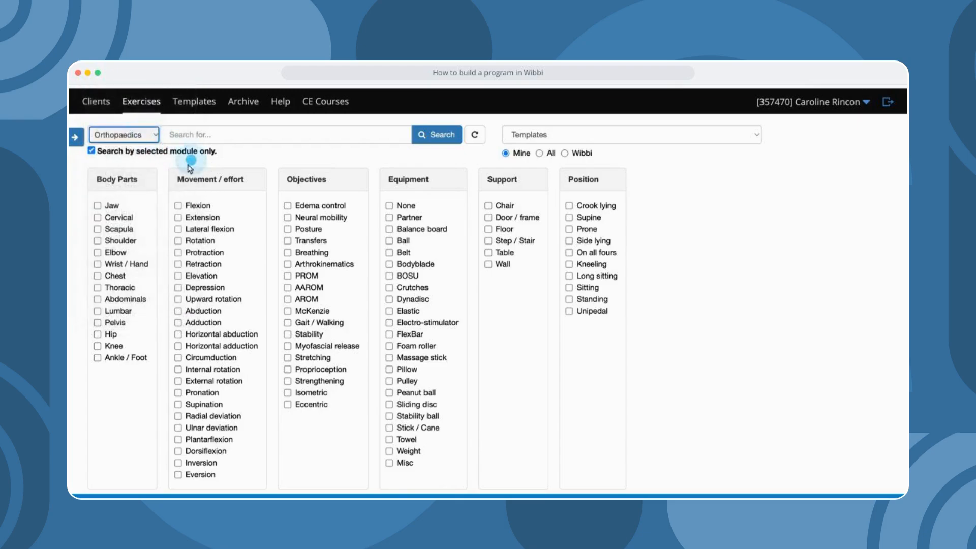
pyautogui.click(76, 144)
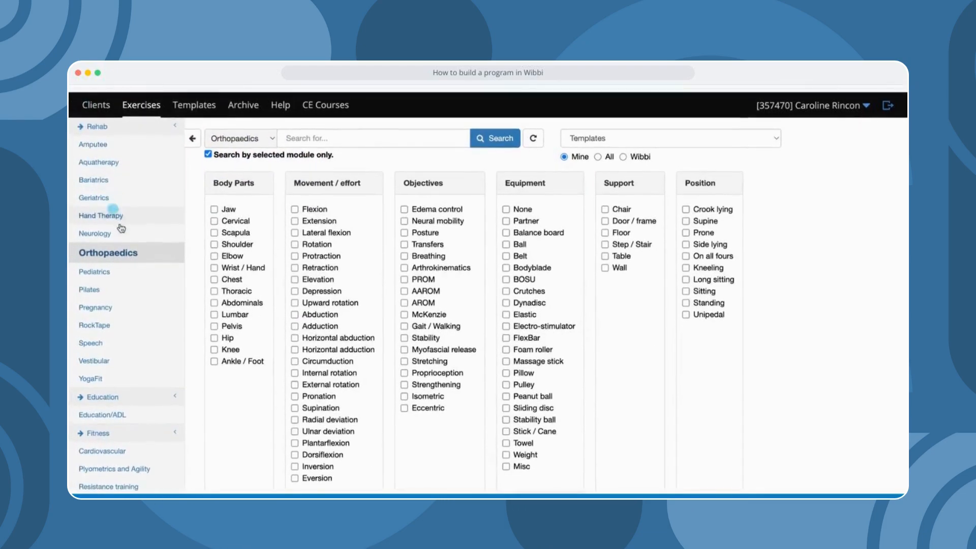
pyautogui.scroll(-3, 121, 228)
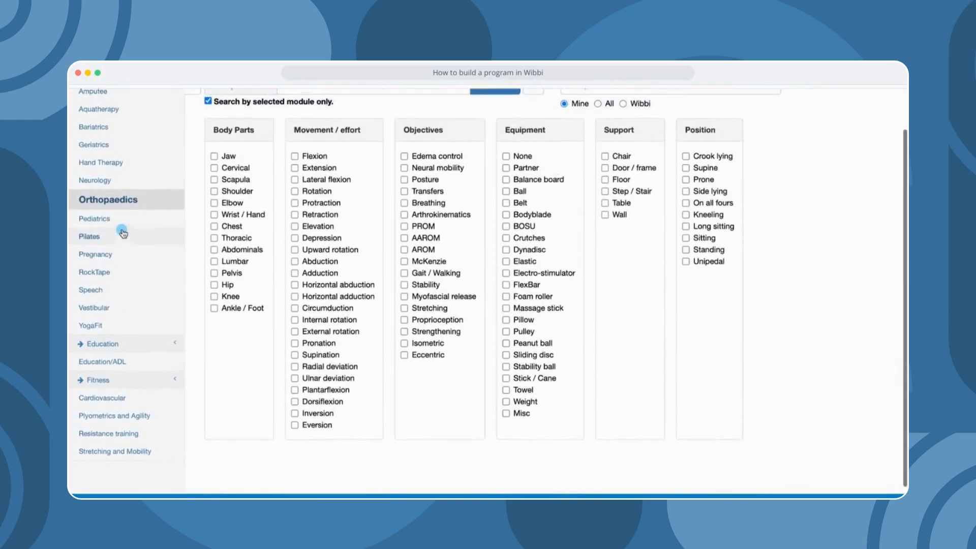
pyautogui.scroll(3, 122, 233)
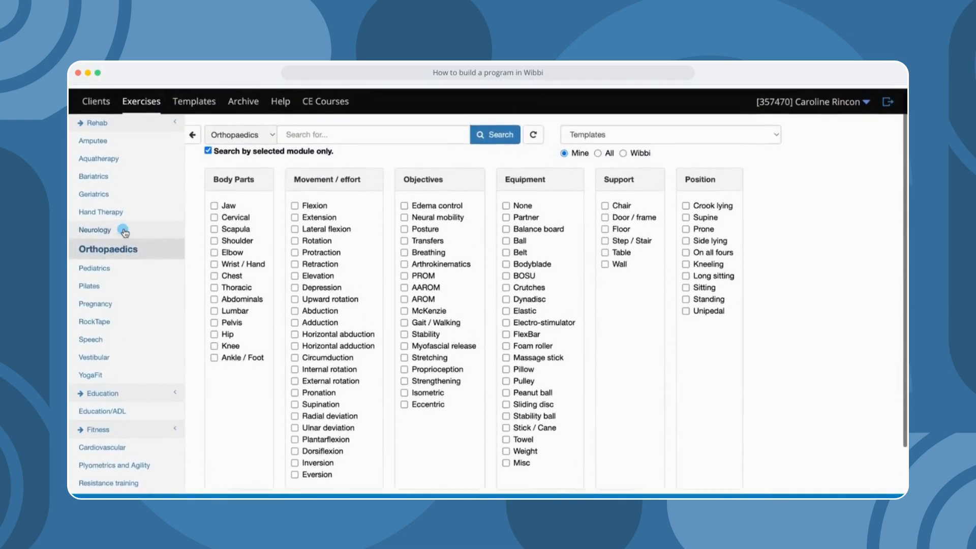
pyautogui.click(192, 137)
pyautogui.click(200, 131)
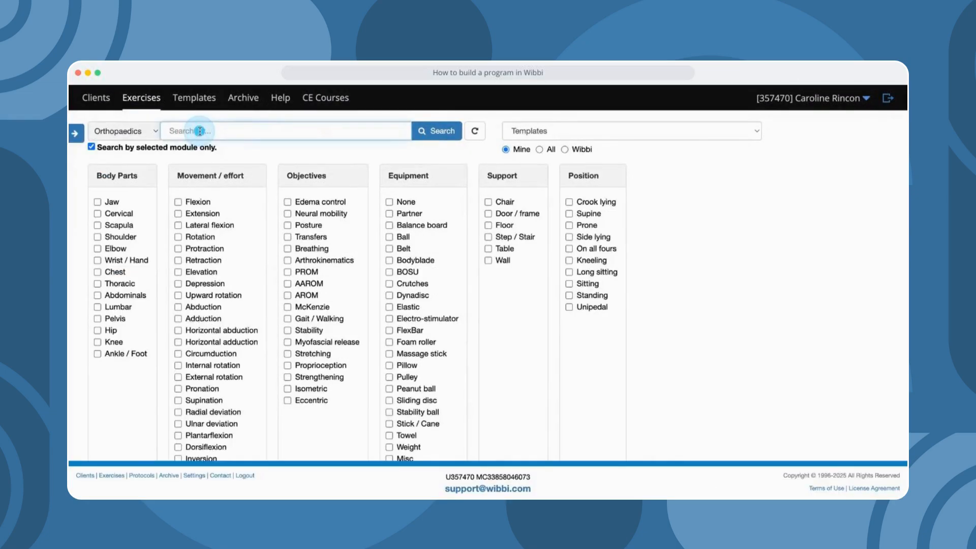
# - Search 'standing lumbar extension' and add Lunge matrix type 2 t-spine to the program
pyautogui.write('lumbar')
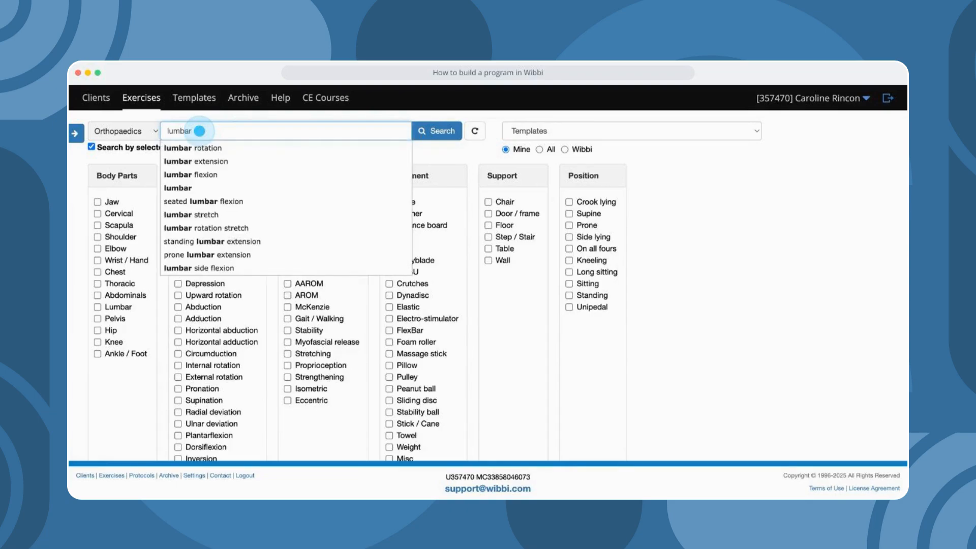
pyautogui.click(241, 242)
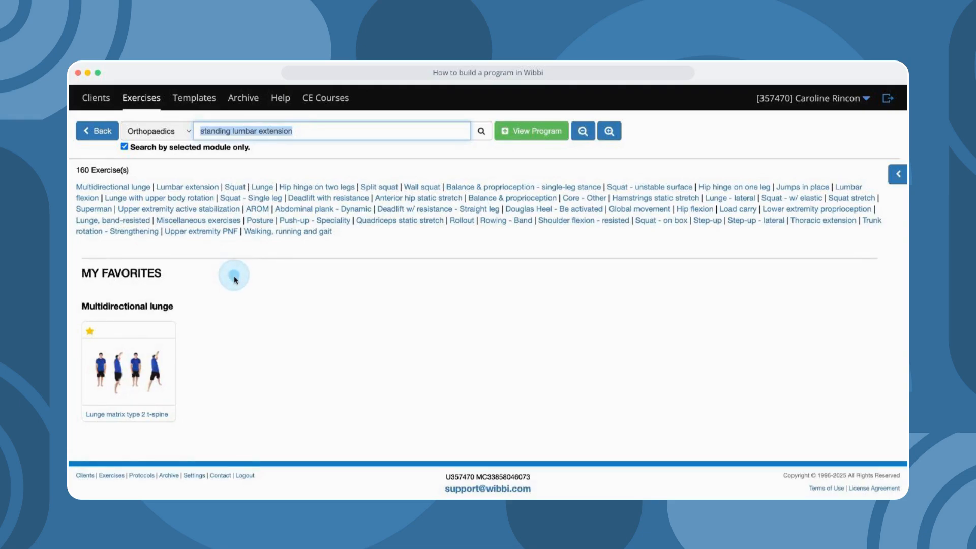
pyautogui.scroll(-5, 234, 278)
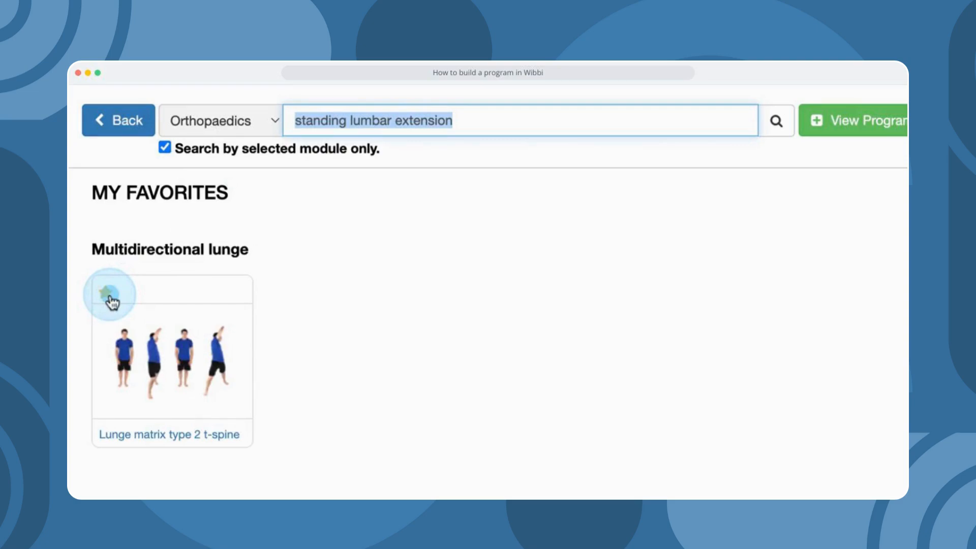
pyautogui.click(109, 300)
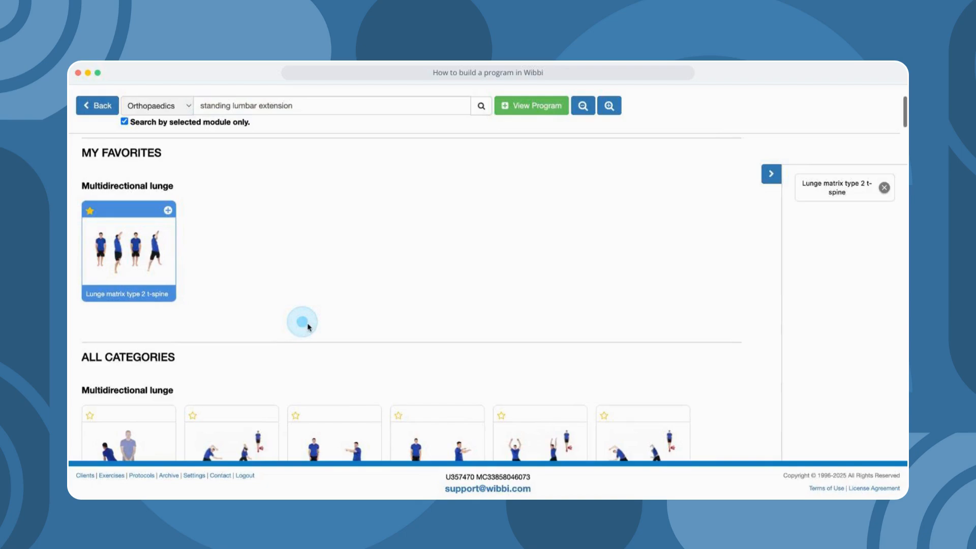
# - Add Lunge with same side rotation and Lateral with opposite reach to the program
pyautogui.scroll(-6, 426, 385)
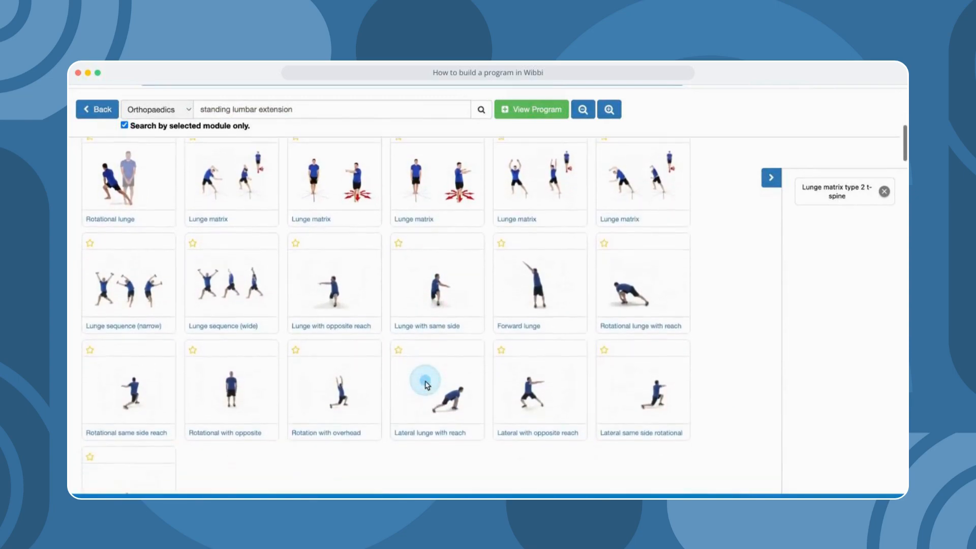
pyautogui.scroll(-1, 426, 385)
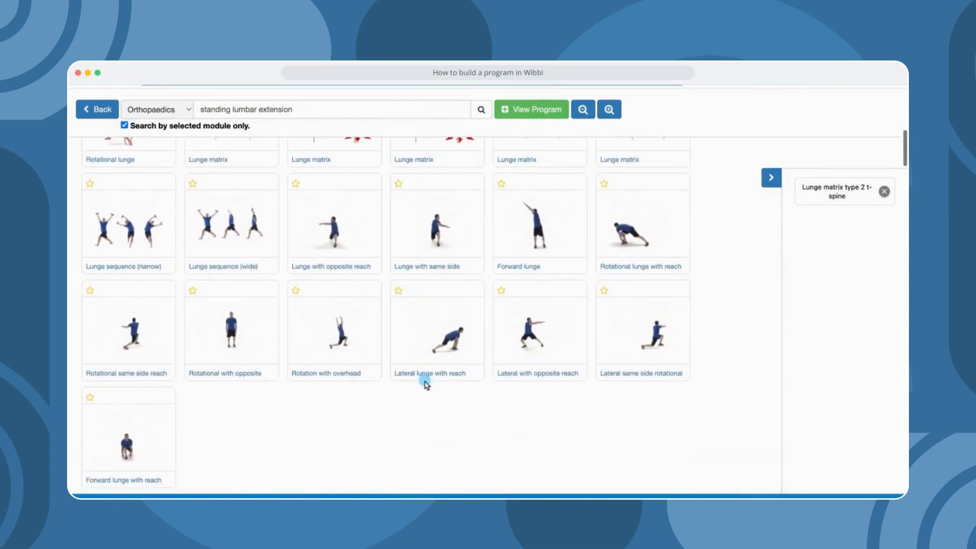
pyautogui.click(426, 235)
pyautogui.click(553, 336)
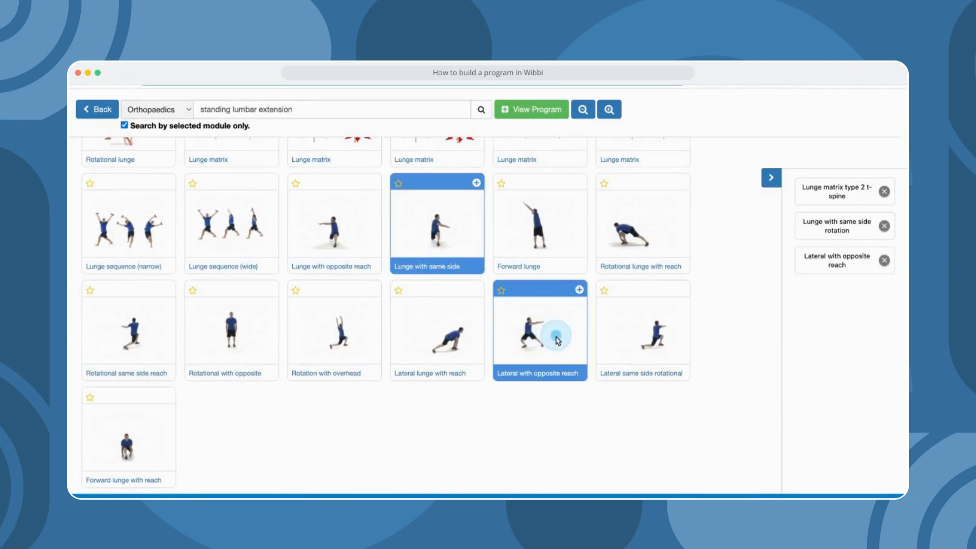
pyautogui.moveTo(300, 110); pyautogui.dragTo(198, 109)
# - Search 'standing hip abduction', add Glute stabilization exercise and Sideways rocking on heels, then view the program
pyautogui.write('hip')
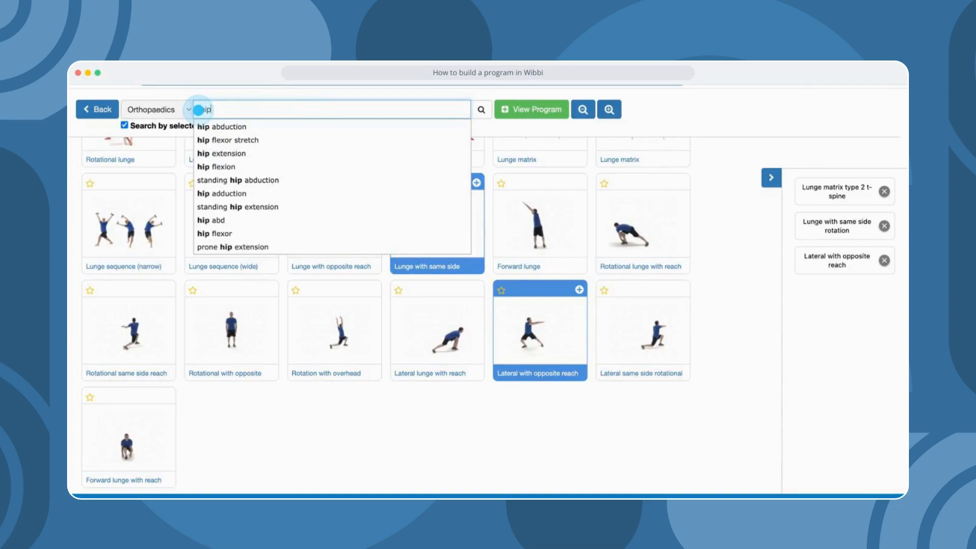
pyautogui.click(249, 180)
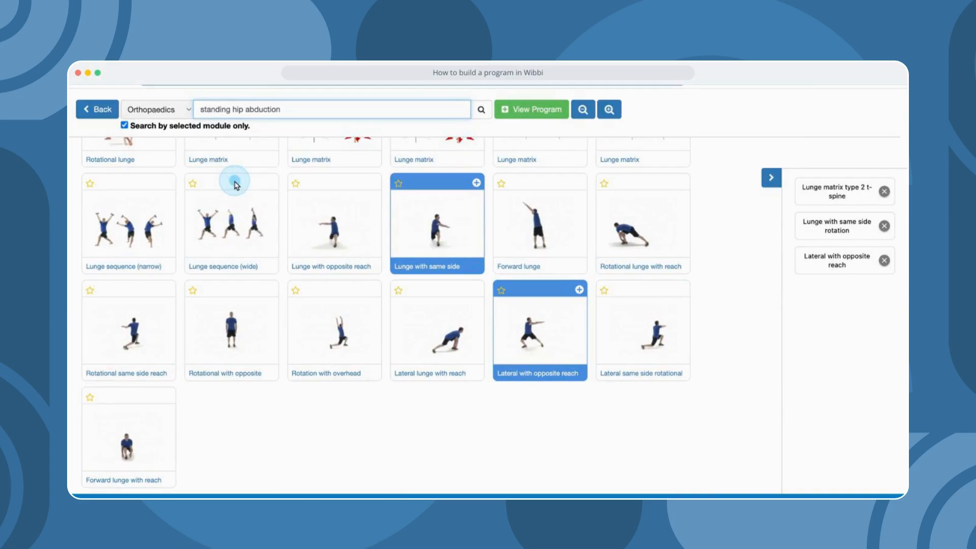
pyautogui.scroll(-5, 325, 270)
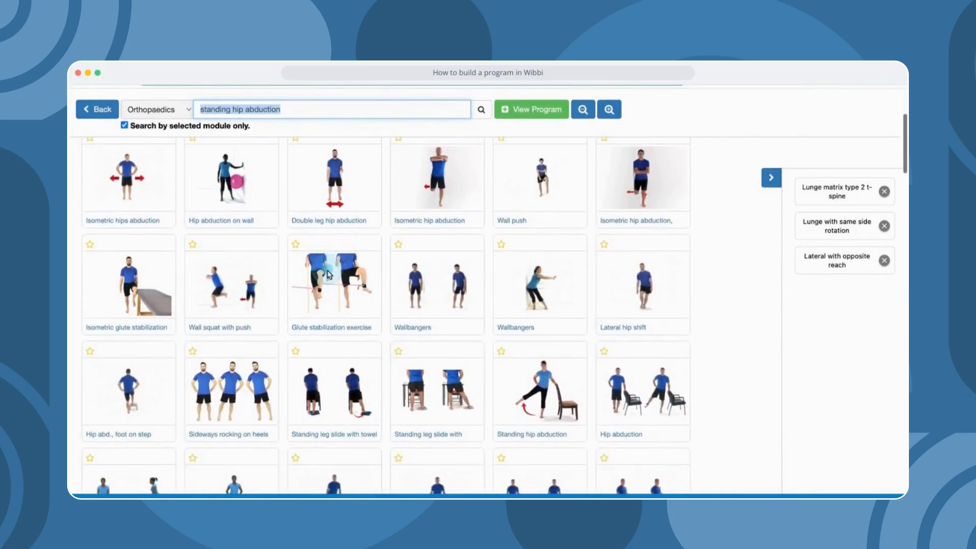
pyautogui.click(328, 275)
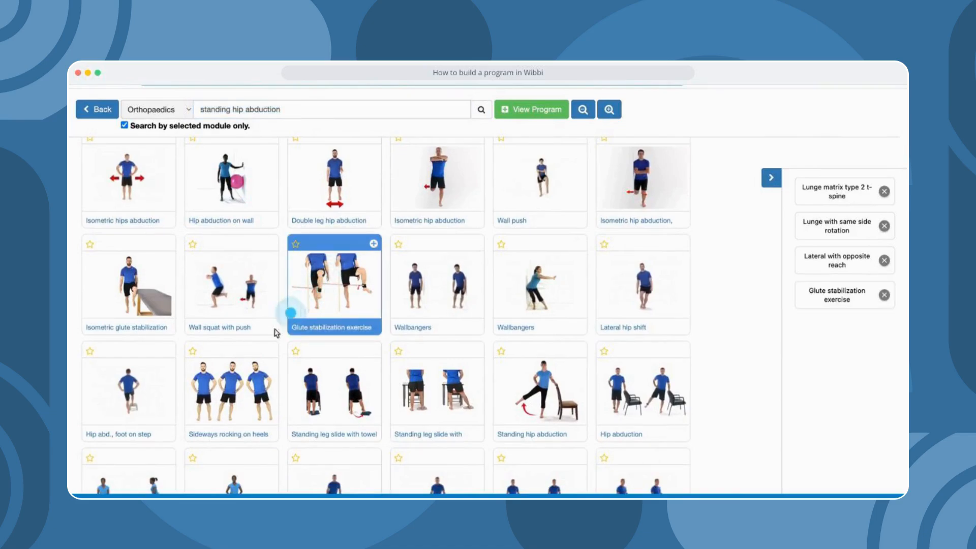
pyautogui.click(242, 387)
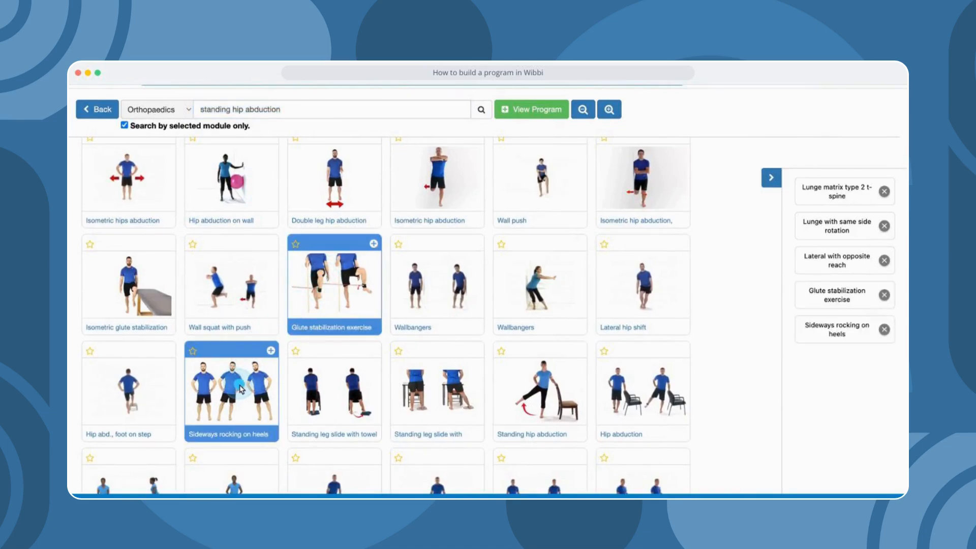
pyautogui.click(532, 109)
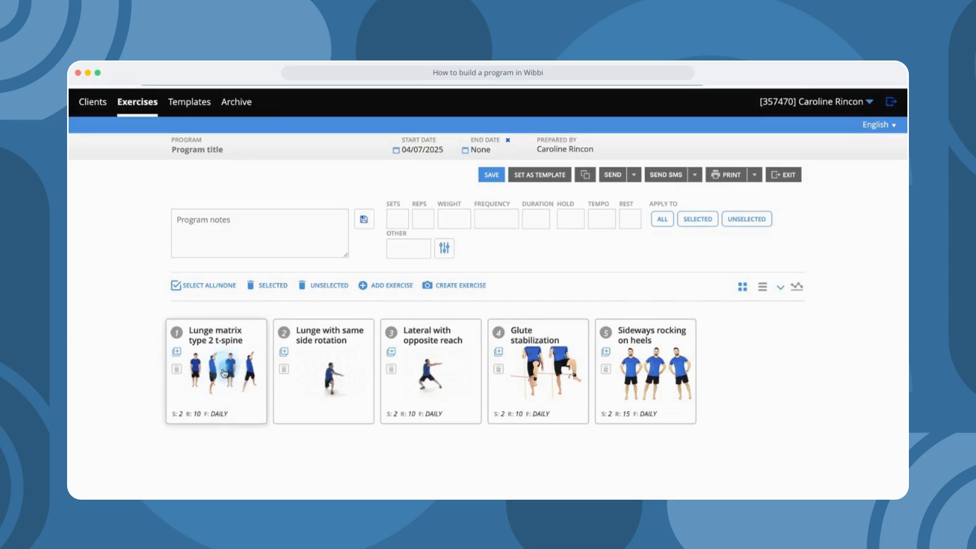
# - Move Lunge matrix type 2 t-spine to second place and Sideways rocking on heels to third
pyautogui.moveTo(224, 371); pyautogui.dragTo(315, 373)
pyautogui.moveTo(642, 380); pyautogui.dragTo(464, 380)
pyautogui.moveTo(629, 388); pyautogui.dragTo(628, 389)
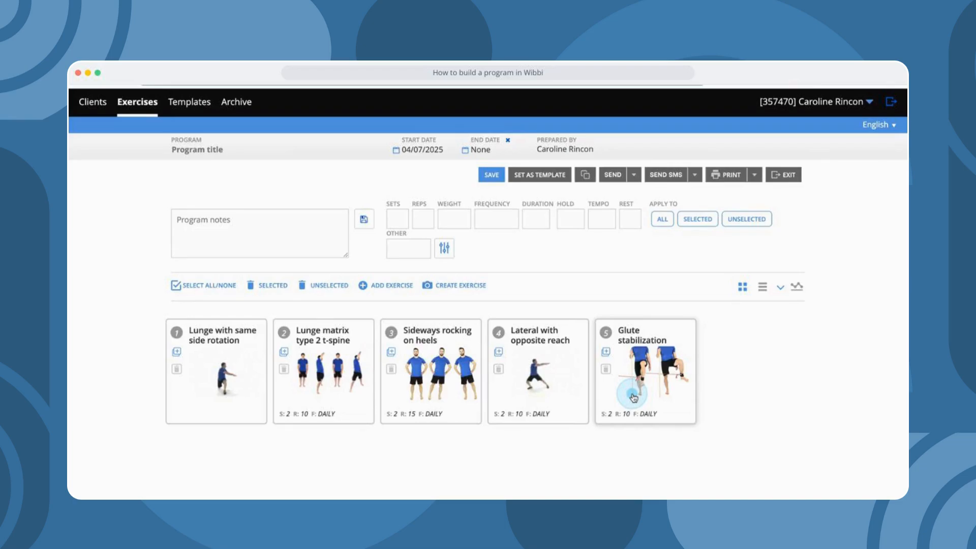
# - Give Lunge with same side rotation 2 sets of 10 reps daily, applied to the selected exercises
pyautogui.click(224, 398)
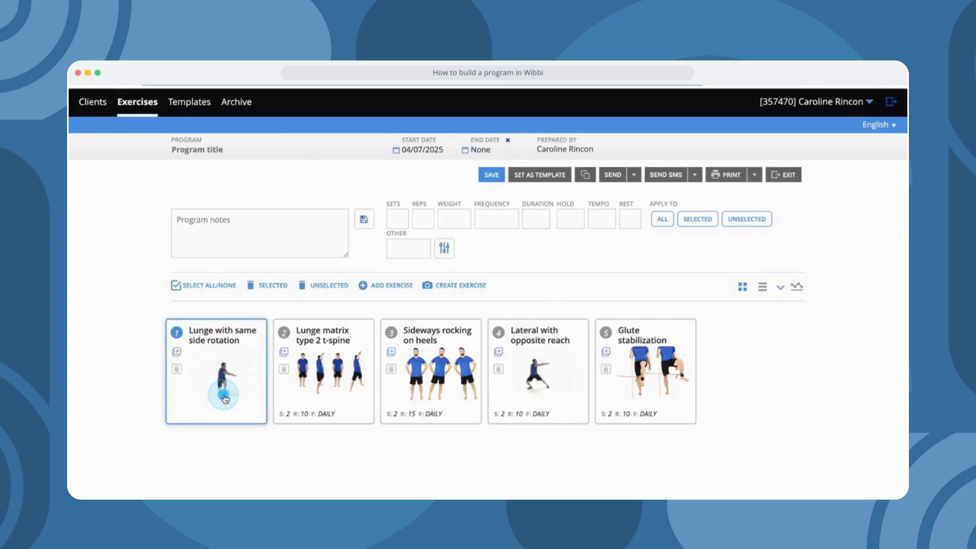
pyautogui.click(395, 219)
pyautogui.write('2')
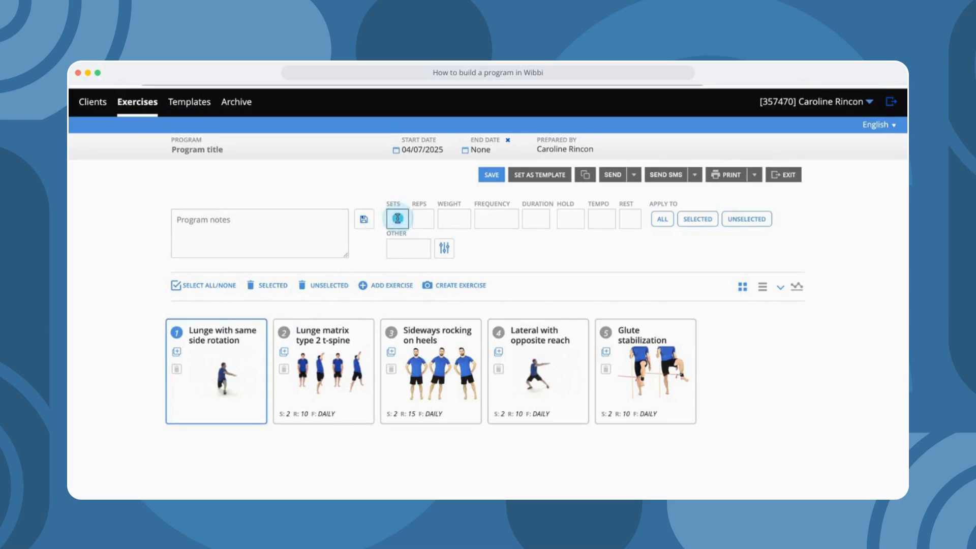
pyautogui.click(426, 218)
pyautogui.write('10')
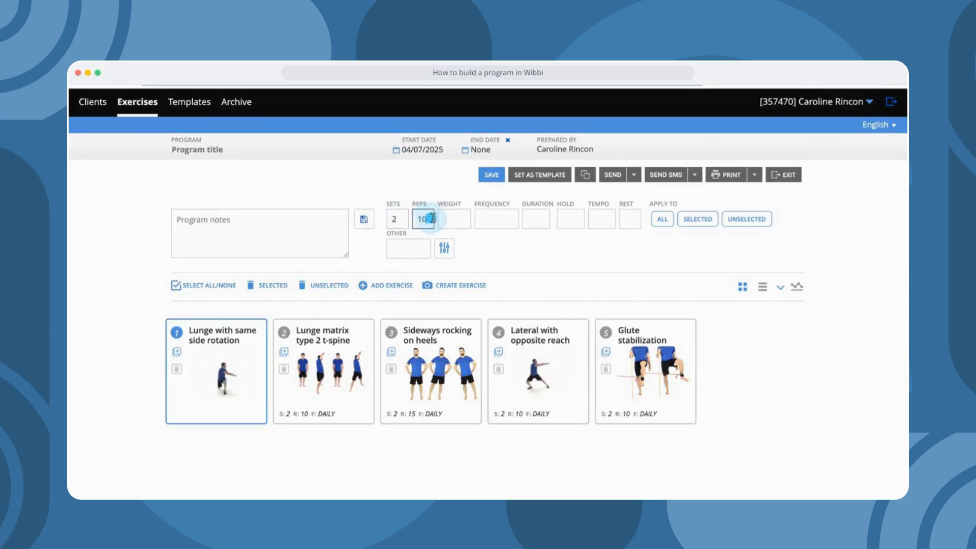
pyautogui.click(459, 219)
pyautogui.click(482, 218)
pyautogui.write('da')
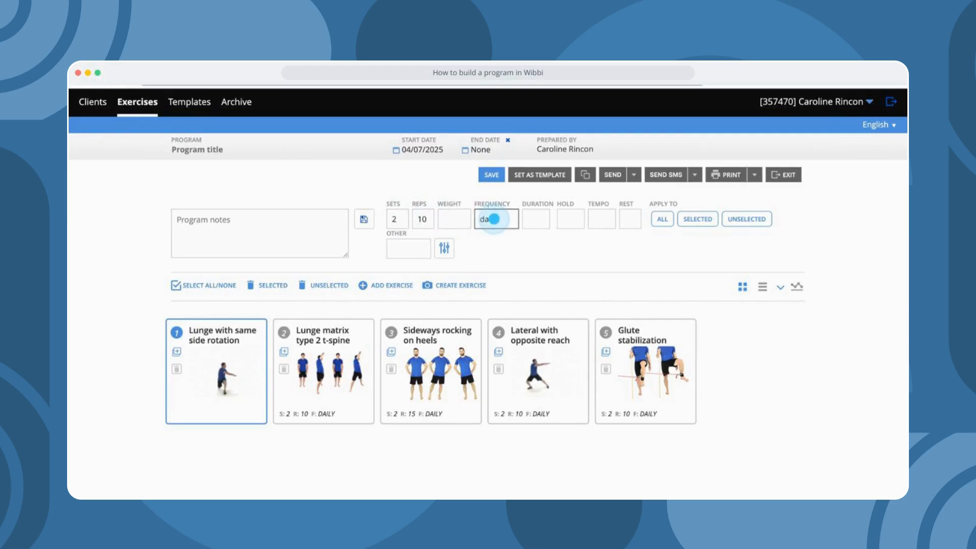
pyautogui.write('ily')
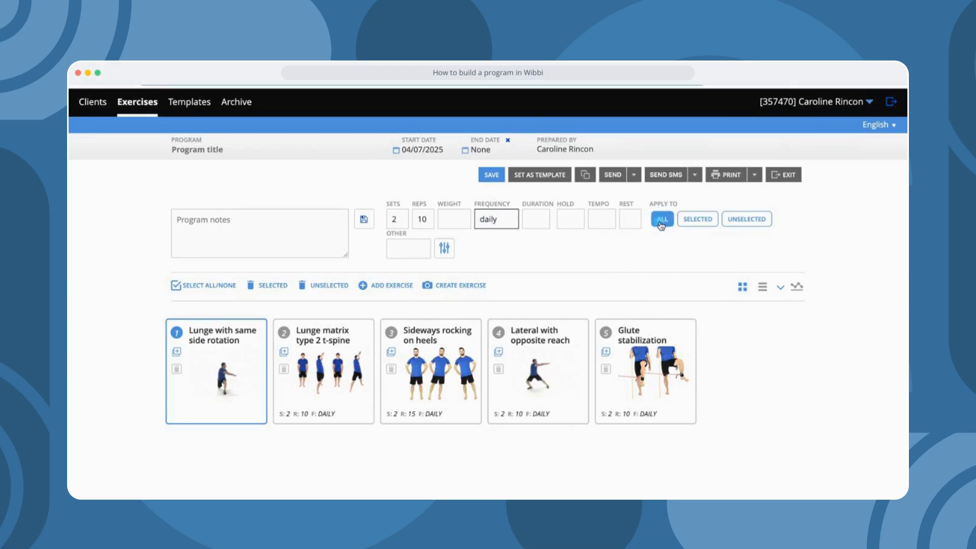
pyautogui.click(698, 220)
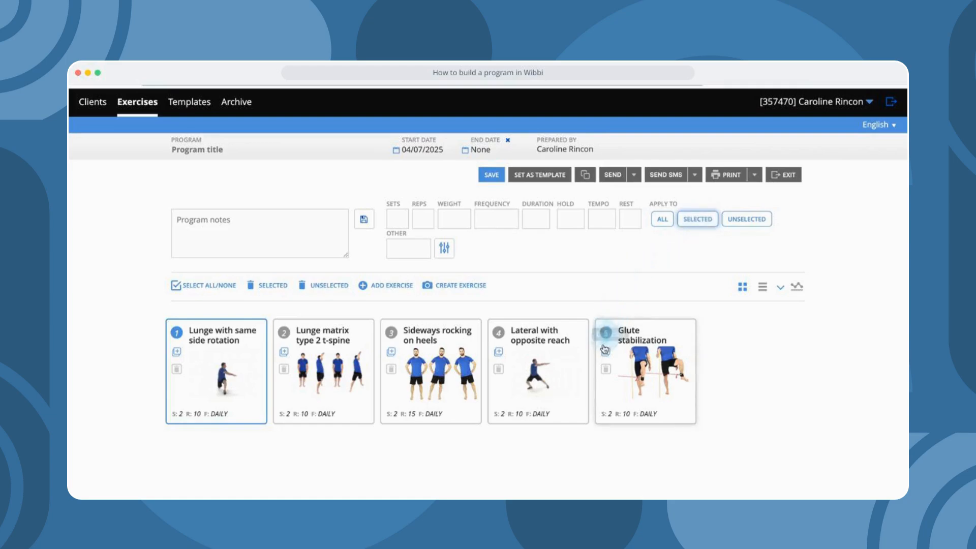
pyautogui.click(587, 303)
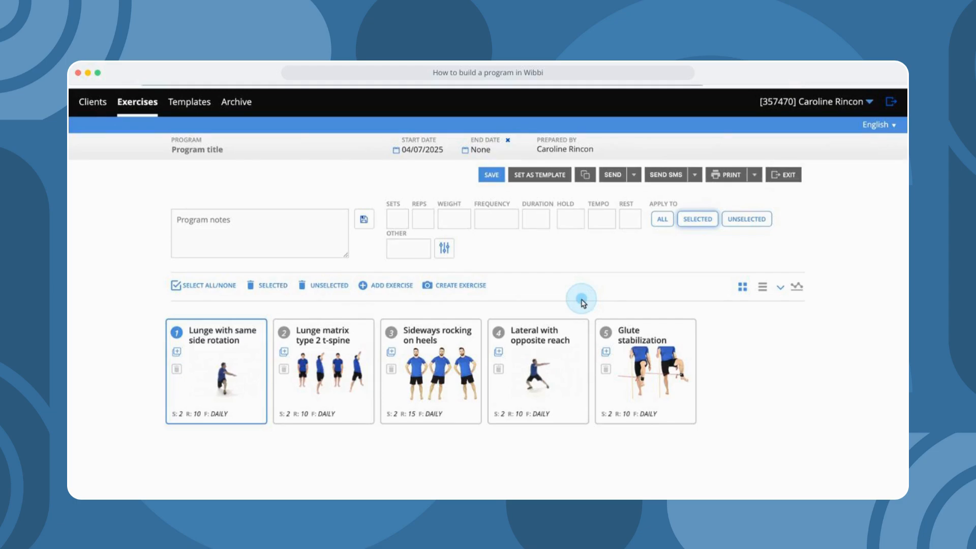
# - Switch the program's exercises to the detailed List View layout
pyautogui.click(762, 292)
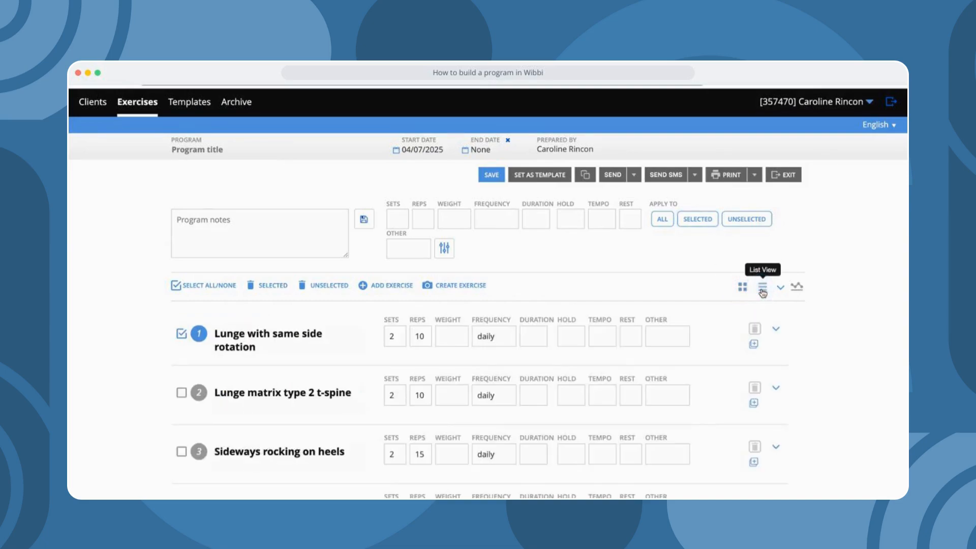
pyautogui.click(656, 450)
pyautogui.scroll(-3, 657, 451)
pyautogui.scroll(3, 657, 451)
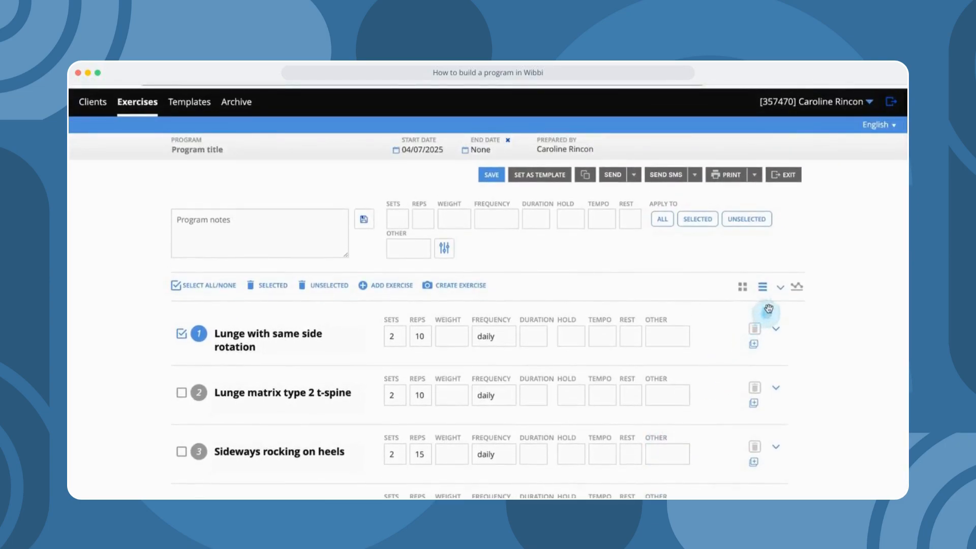
# - Expand all exercises to show their program instructions and scroll down through them
pyautogui.click(782, 291)
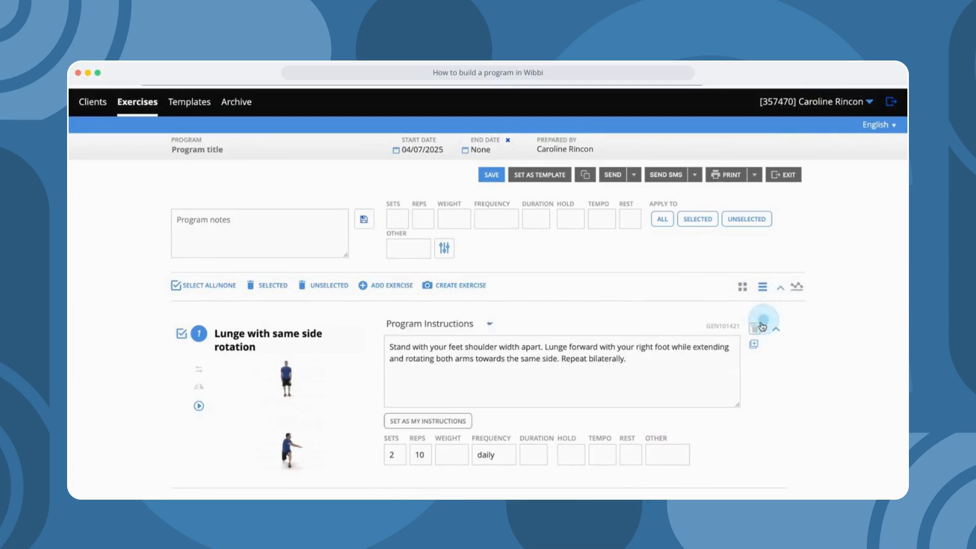
pyautogui.click(676, 386)
pyautogui.scroll(-5, 676, 385)
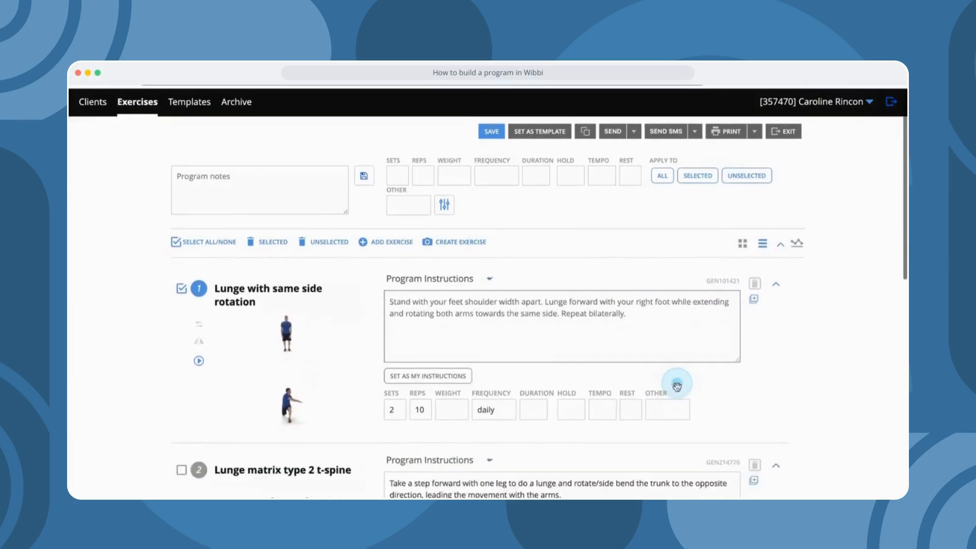
pyautogui.scroll(-5, 674, 379)
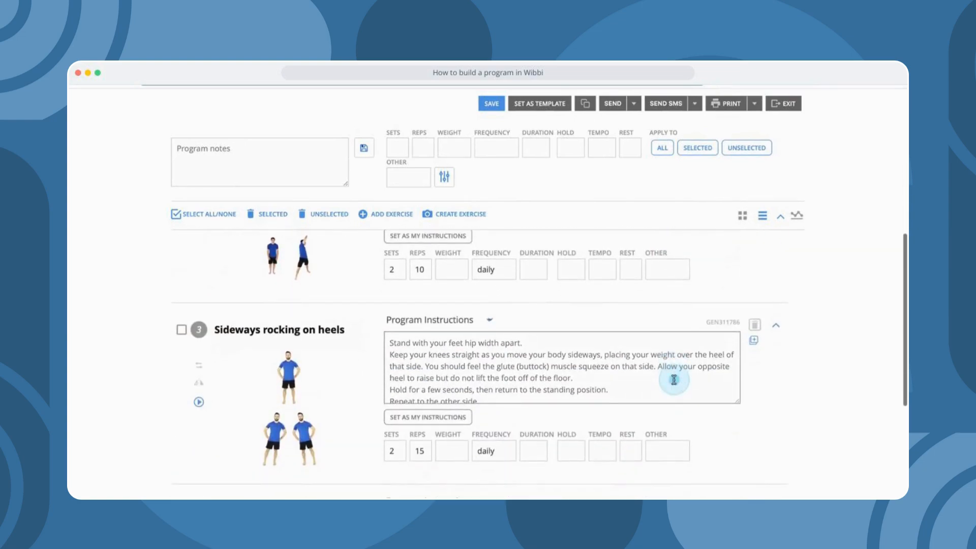
pyautogui.scroll(-1, 674, 379)
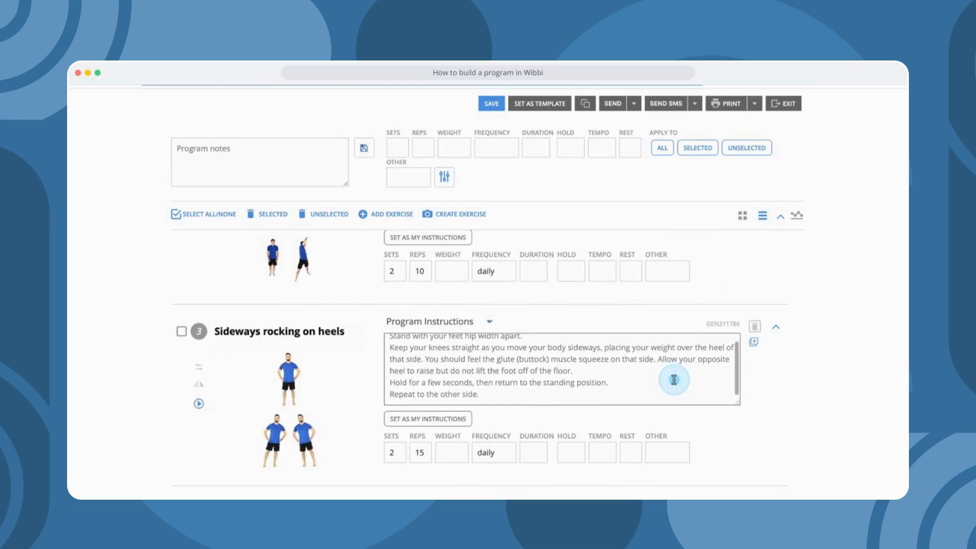
pyautogui.scroll(-6, 724, 405)
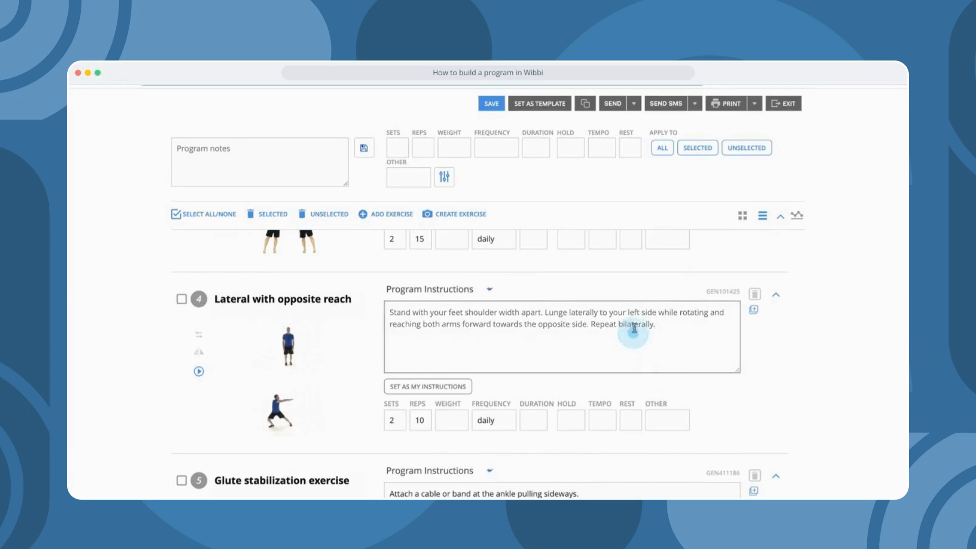
pyautogui.scroll(-1, 662, 328)
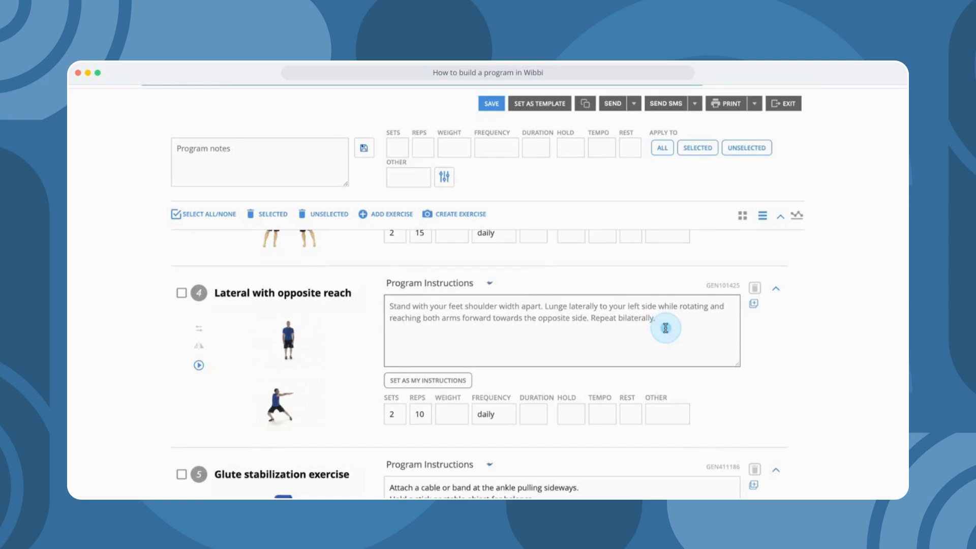
pyautogui.moveTo(661, 319); pyautogui.dragTo(382, 307)
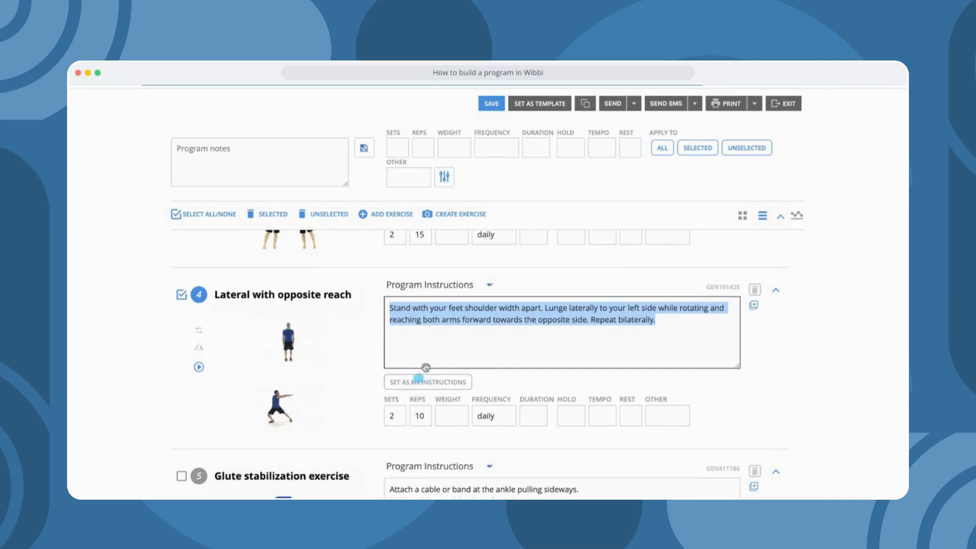
pyautogui.click(465, 293)
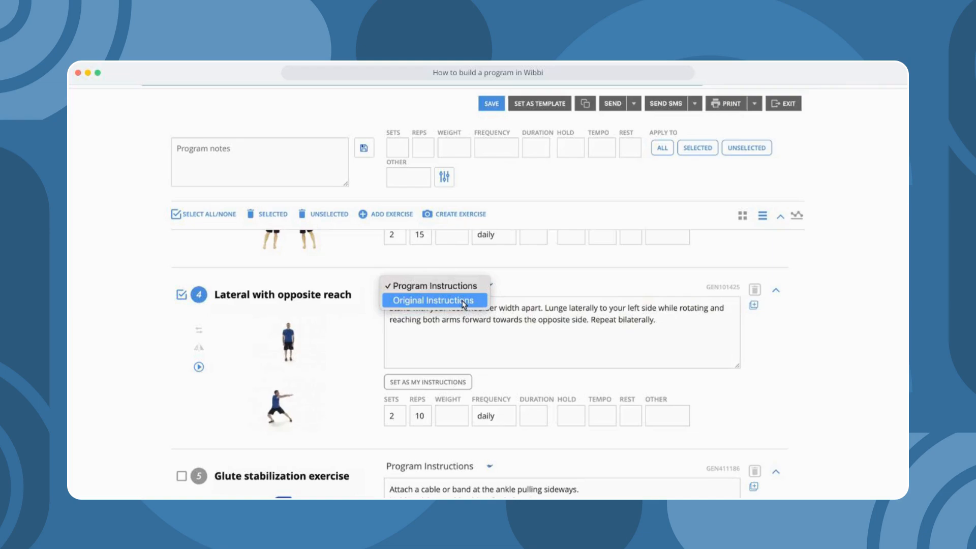
pyautogui.click(476, 348)
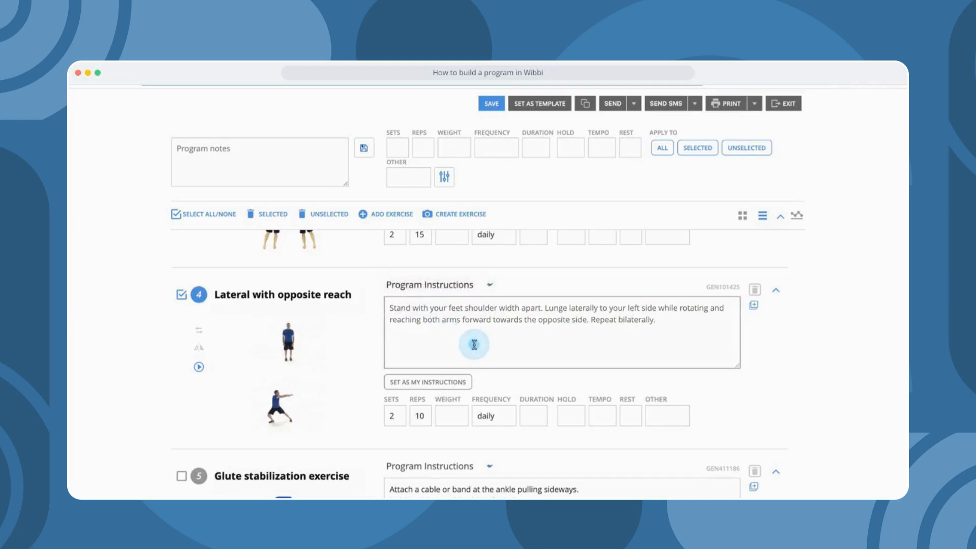
pyautogui.moveTo(358, 297); pyautogui.dragTo(202, 291)
pyautogui.click(202, 290)
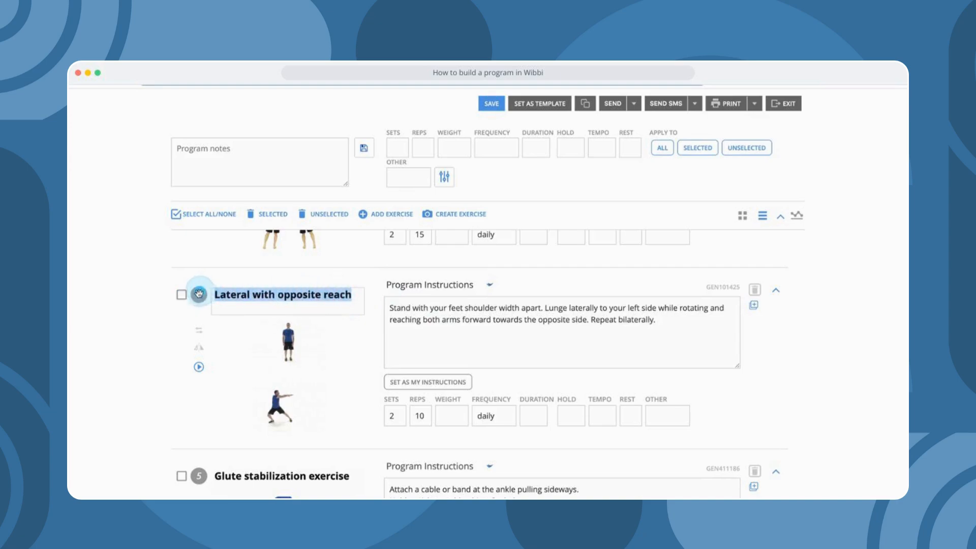
# - Try swapping and mirroring exercise 4's images, then play the Lateral with opposite reach animation
pyautogui.click(200, 334)
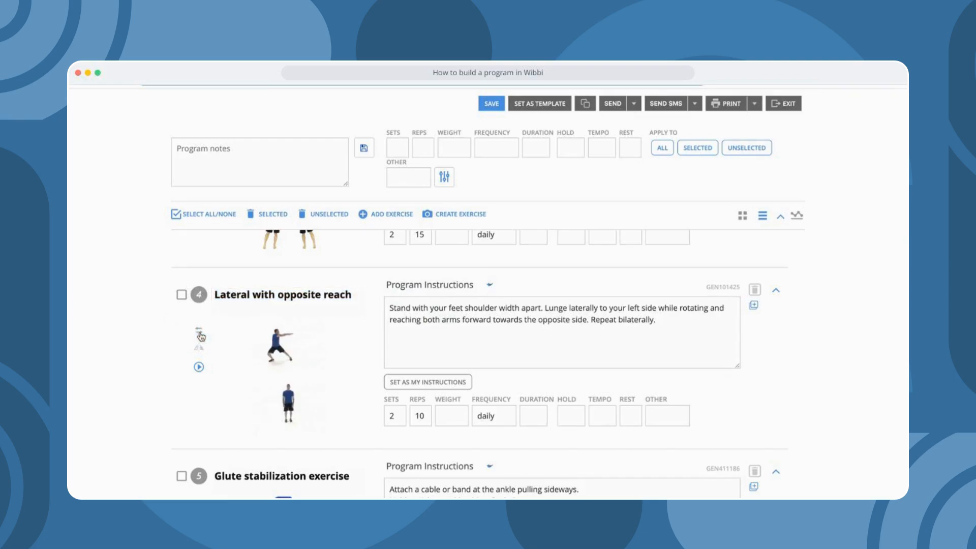
pyautogui.click(200, 335)
pyautogui.click(200, 349)
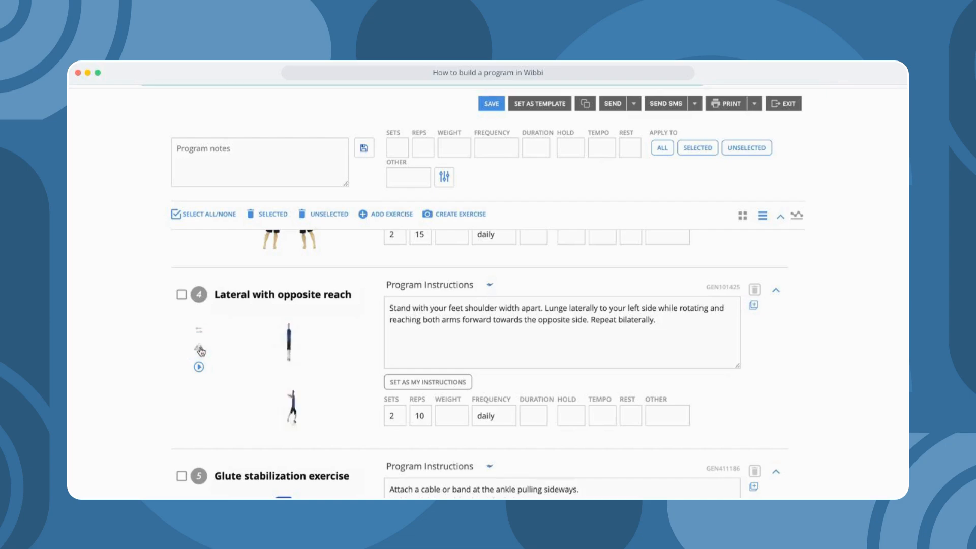
pyautogui.click(200, 349)
pyautogui.click(198, 367)
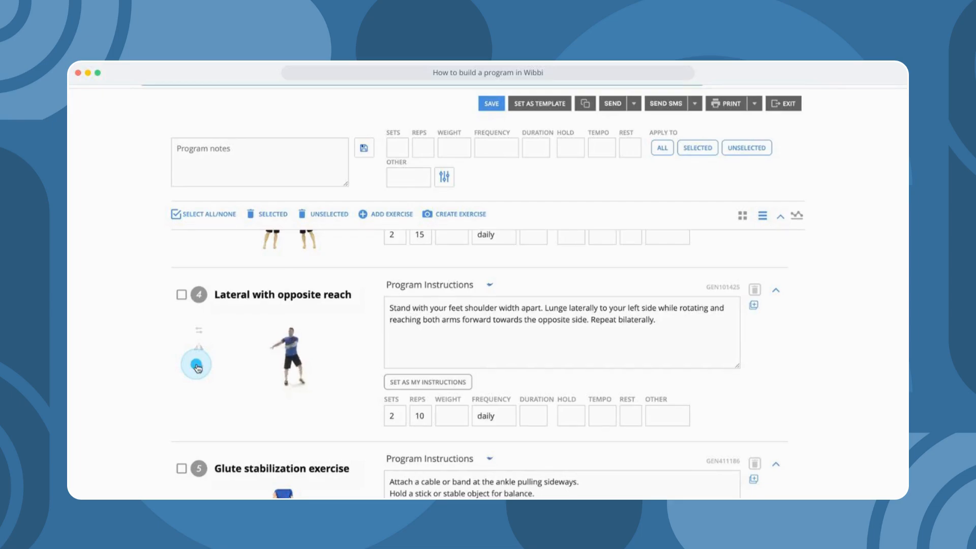
# - Write the program note 'message, reminder', fixing the misspelled word
pyautogui.scroll(6, 745, 299)
pyautogui.scroll(5, 745, 298)
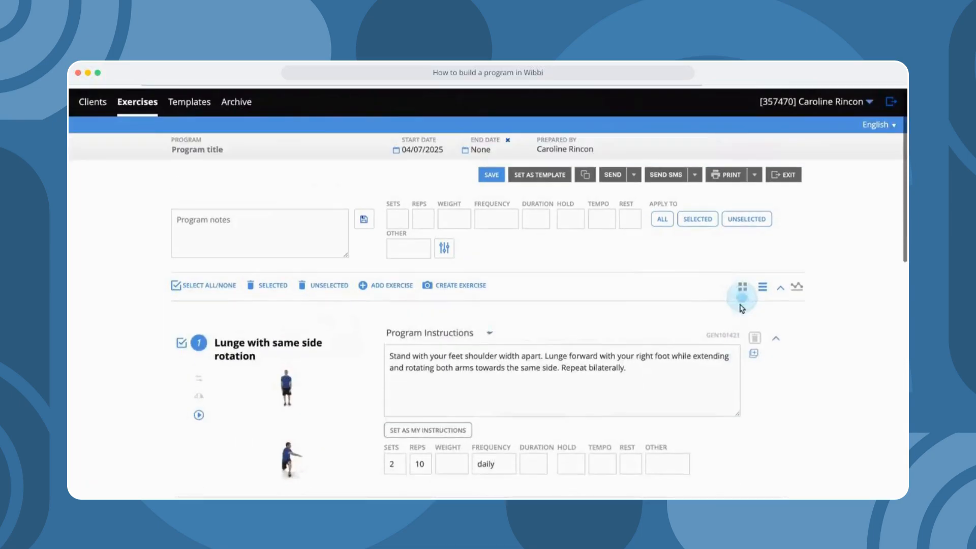
pyautogui.click(229, 227)
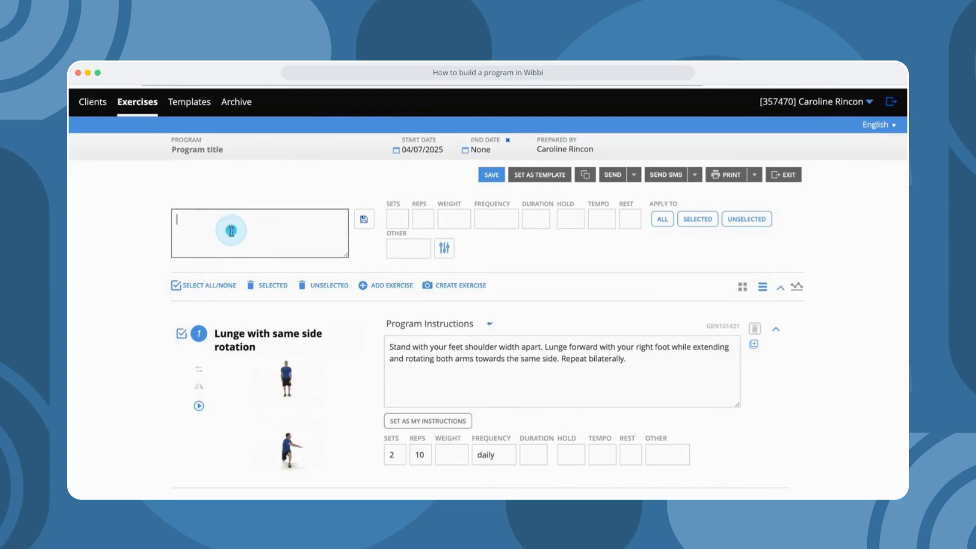
pyautogui.write('message')
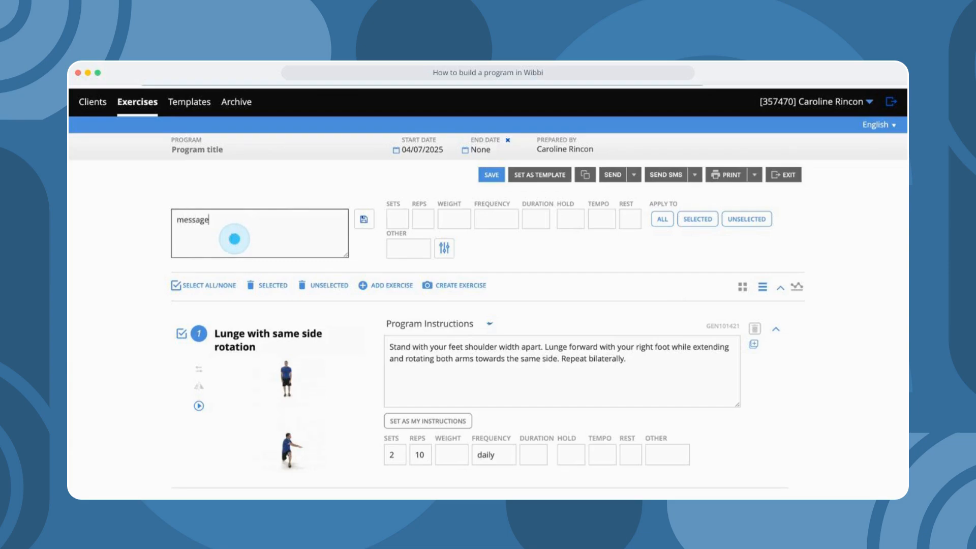
pyautogui.write(', reminer')
pyautogui.press('BackSpace')
pyautogui.write('der')
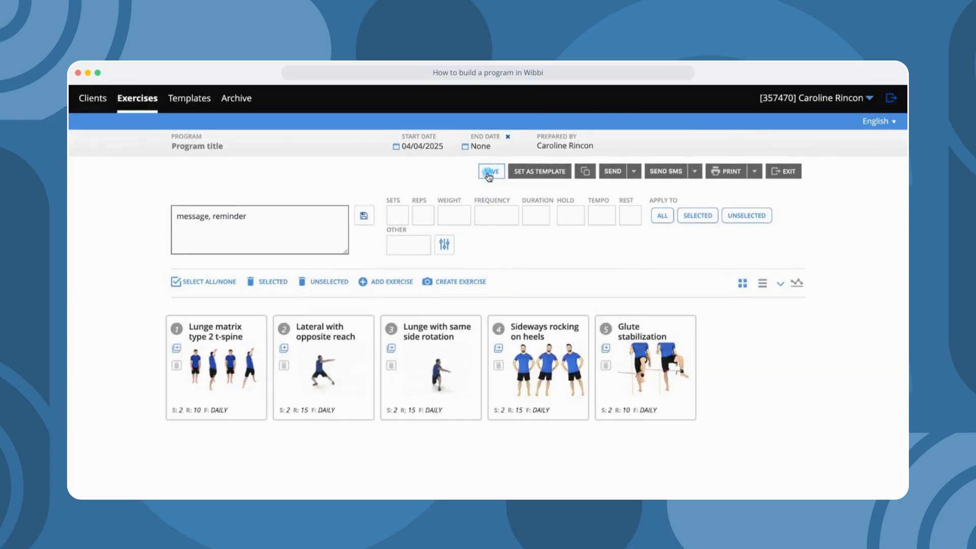
# - Begin saving the program under the name 'test program'
pyautogui.click(490, 172)
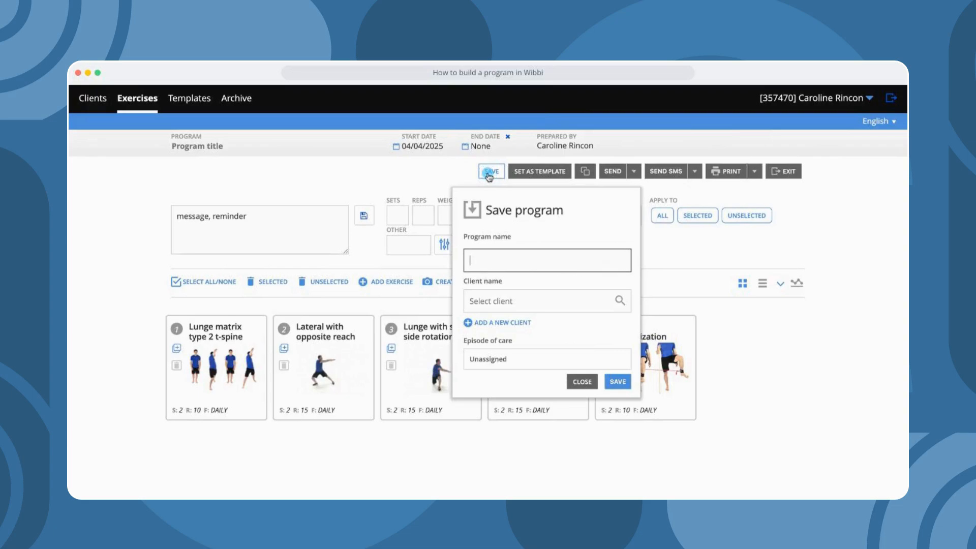
pyautogui.click(488, 259)
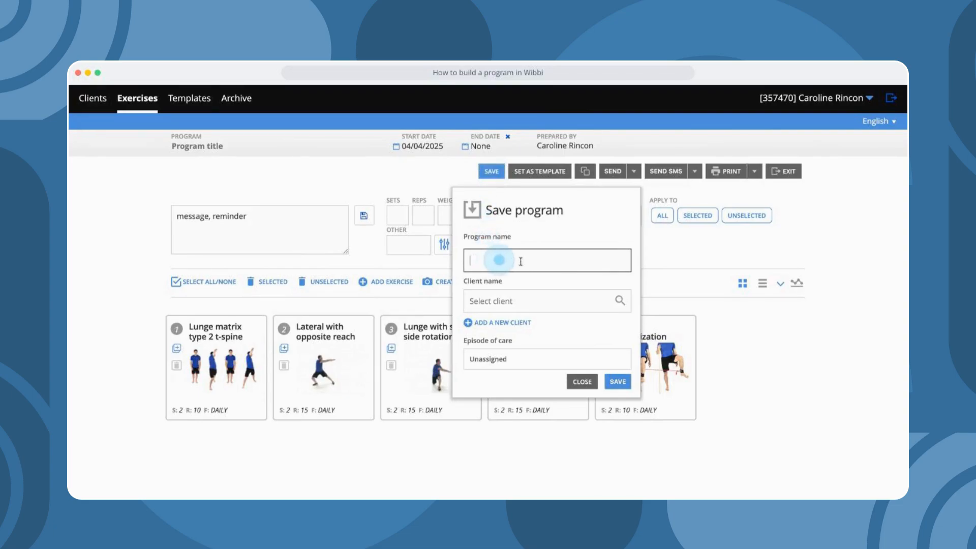
pyautogui.write('test program')
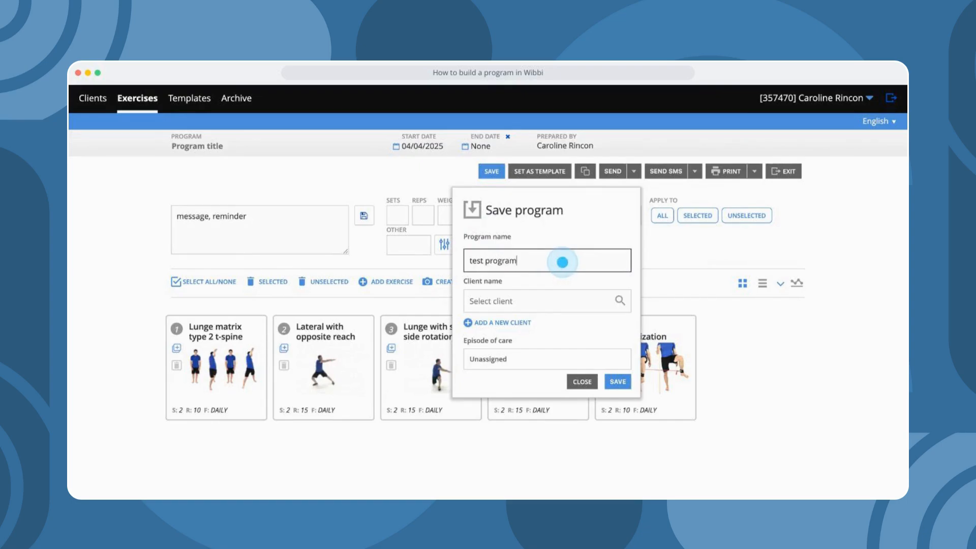
# - Add a new client with first and last name and save the program to them
pyautogui.click(530, 301)
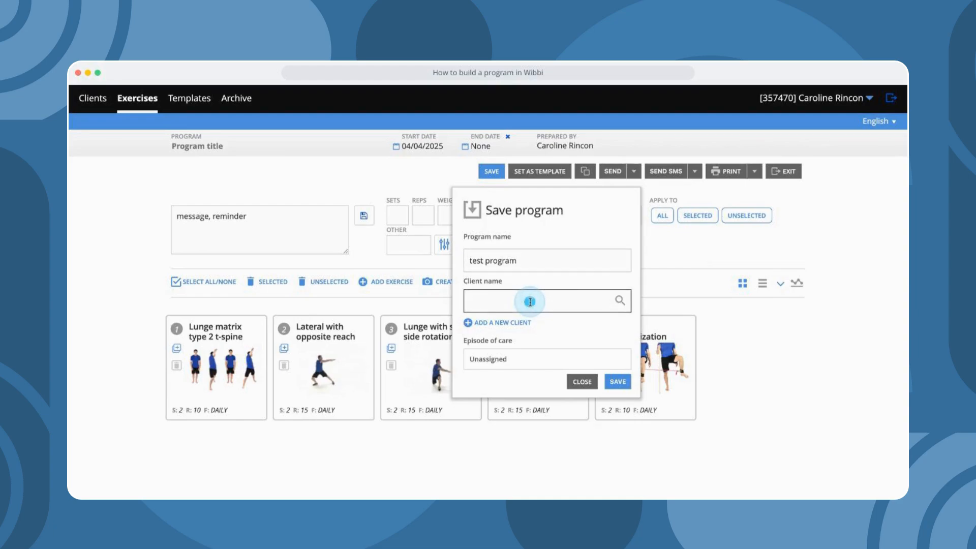
pyautogui.click(499, 322)
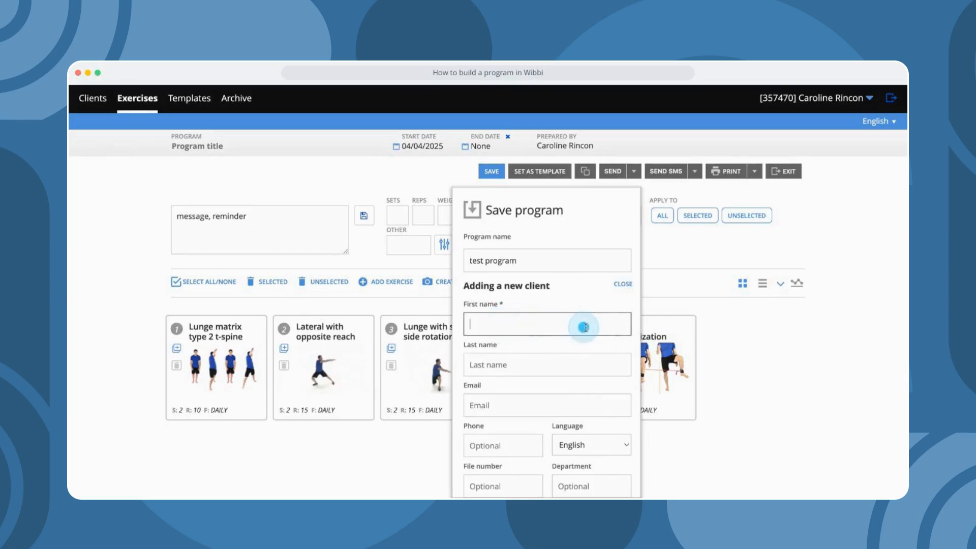
pyautogui.click(568, 362)
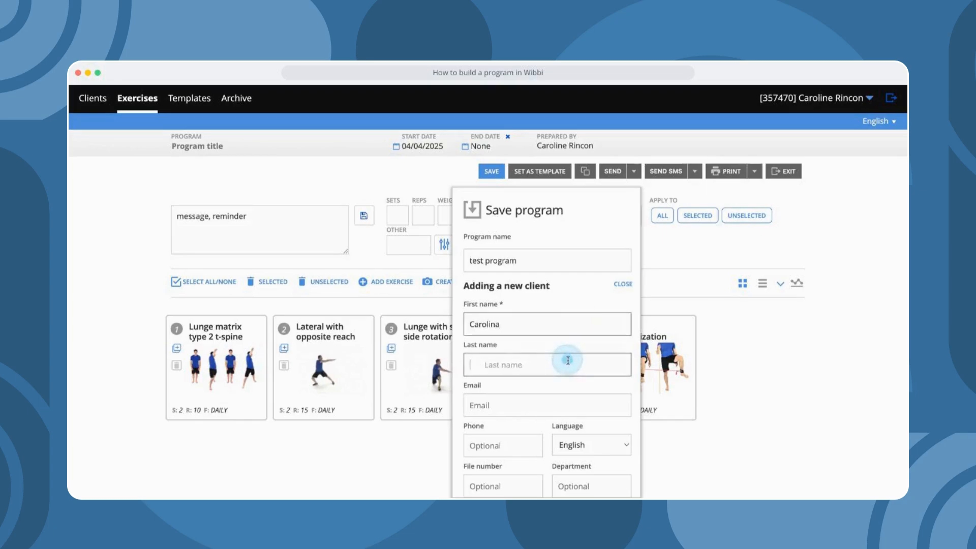
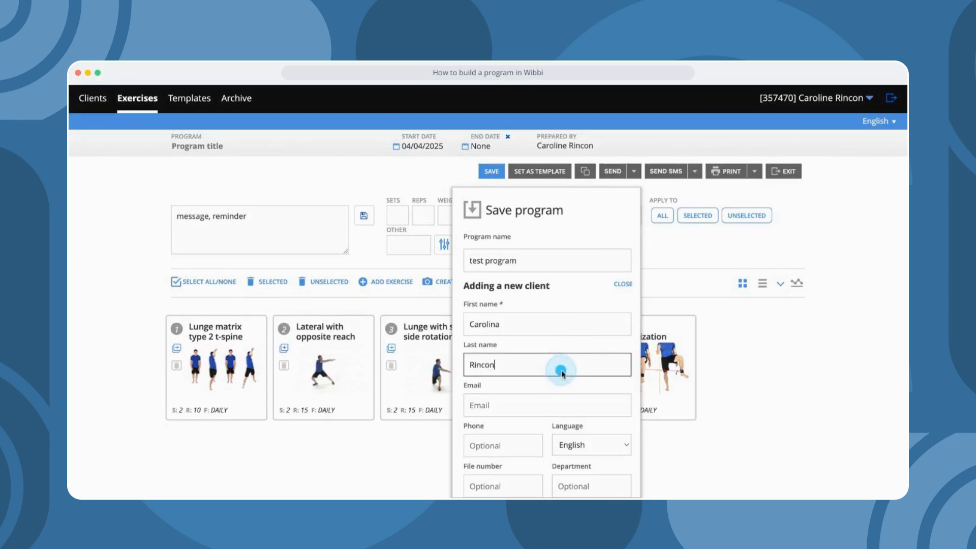
pyautogui.scroll(-3, 562, 370)
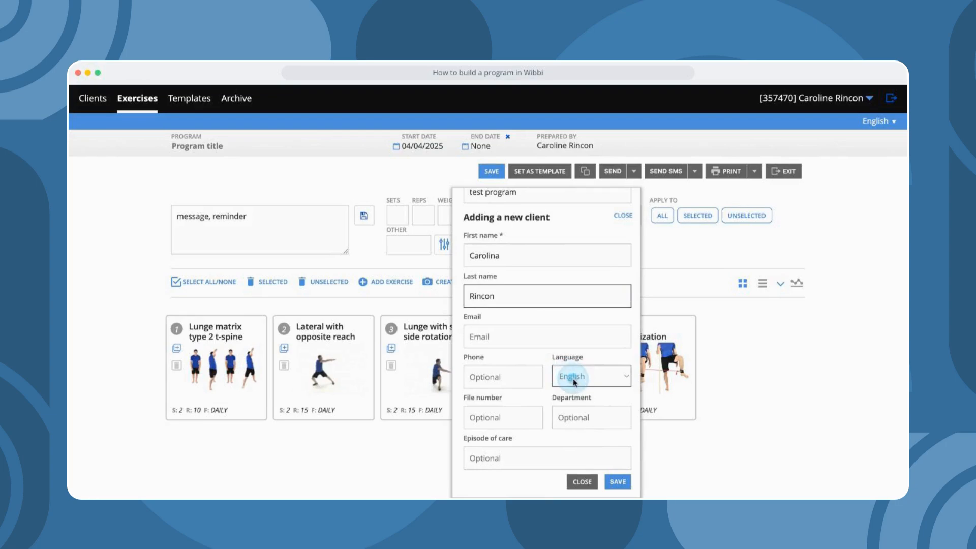
pyautogui.click(576, 416)
pyautogui.click(618, 482)
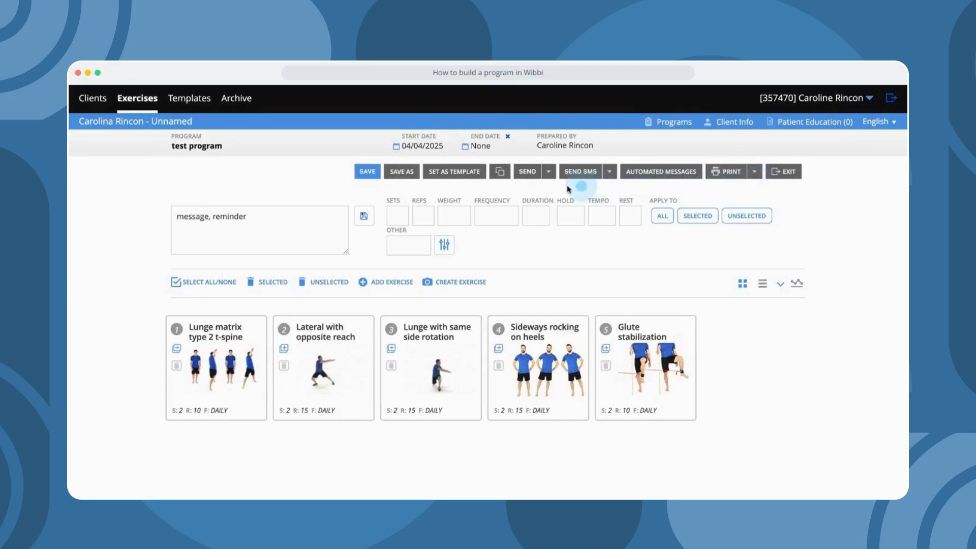
# - Email the program to the client's e-mail address
pyautogui.click(548, 176)
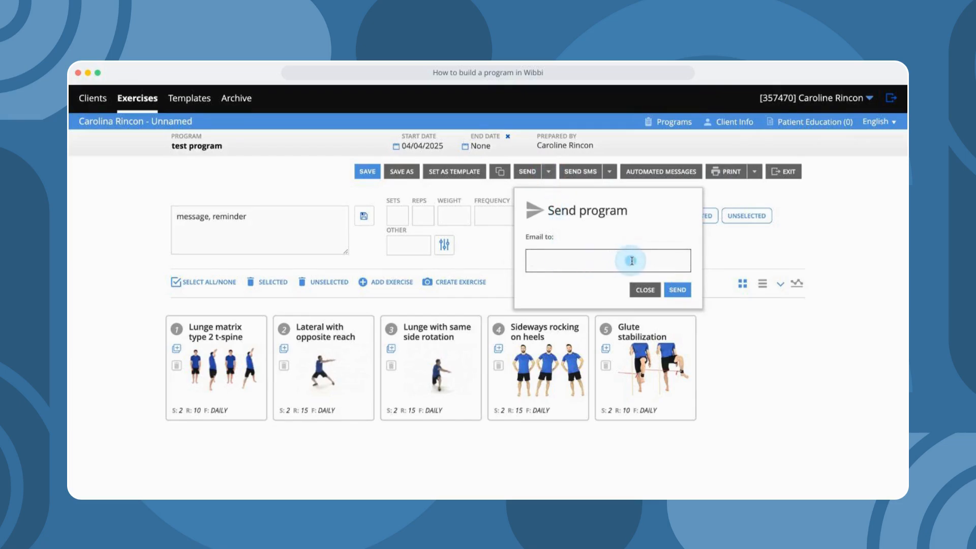
pyautogui.press('Return')
# - Send the program by SMS with Canada as the phone country, then dismiss the confirmation
pyautogui.click(611, 175)
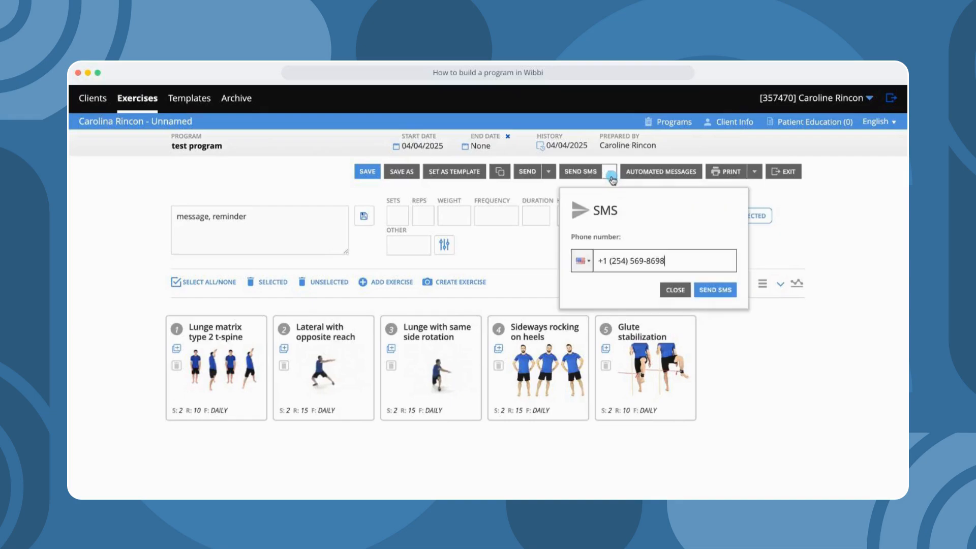
pyautogui.click(582, 261)
pyautogui.scroll(-3, 626, 346)
pyautogui.click(617, 378)
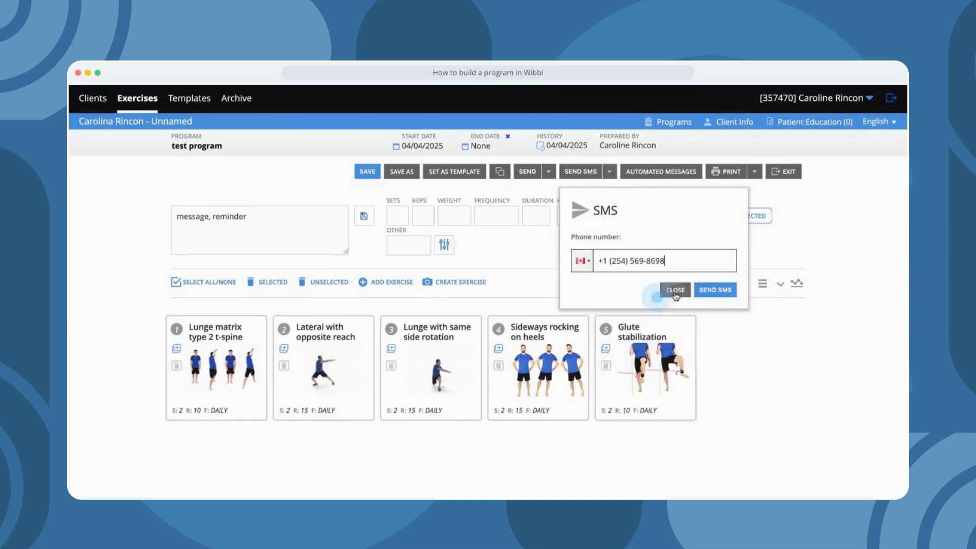
pyautogui.click(722, 292)
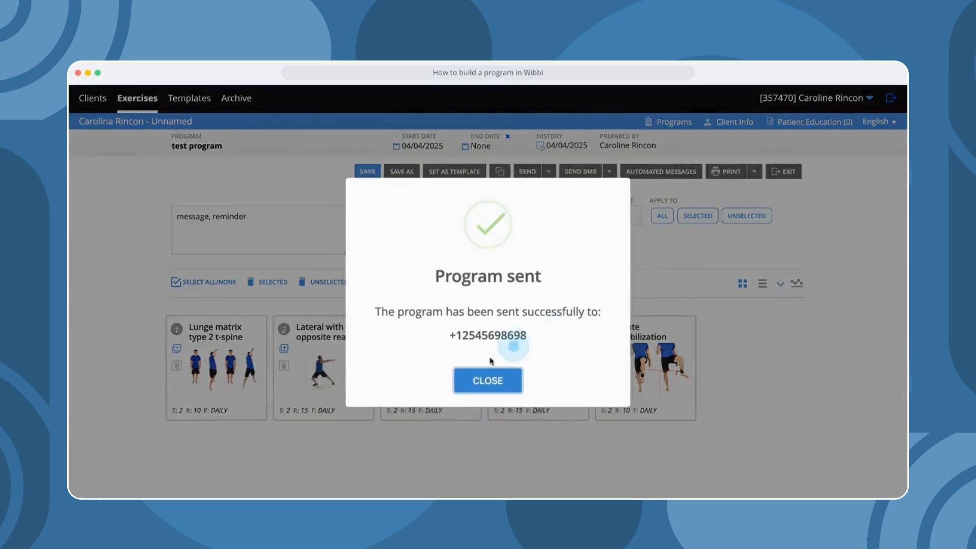
pyautogui.click(488, 380)
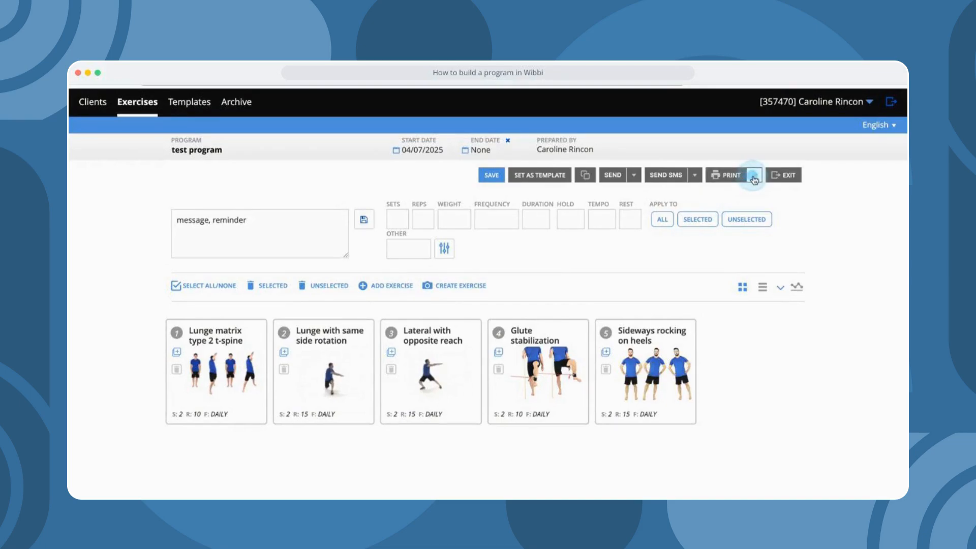
# - Print the program to PDF with 5 pictures per page, summary and Tracking Sheet checked
pyautogui.click(754, 177)
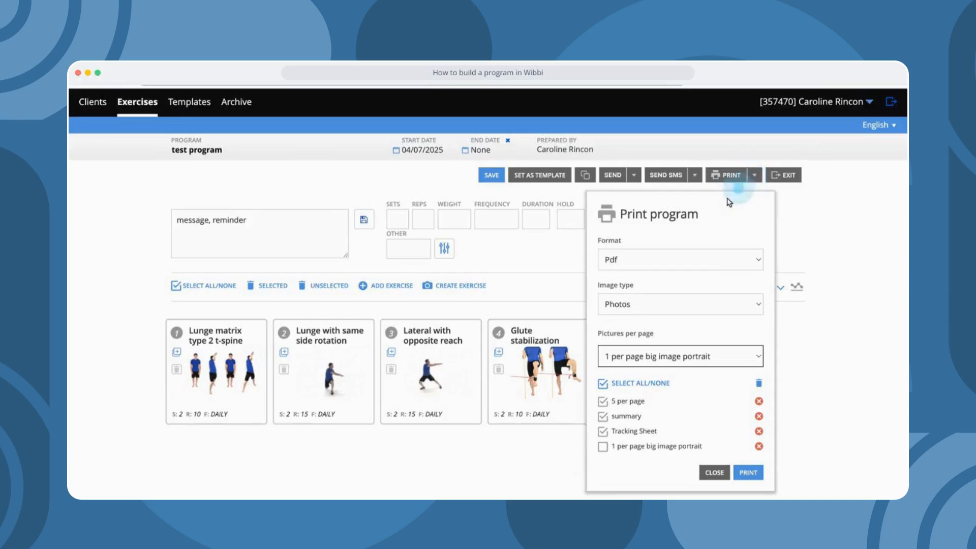
pyautogui.click(721, 346)
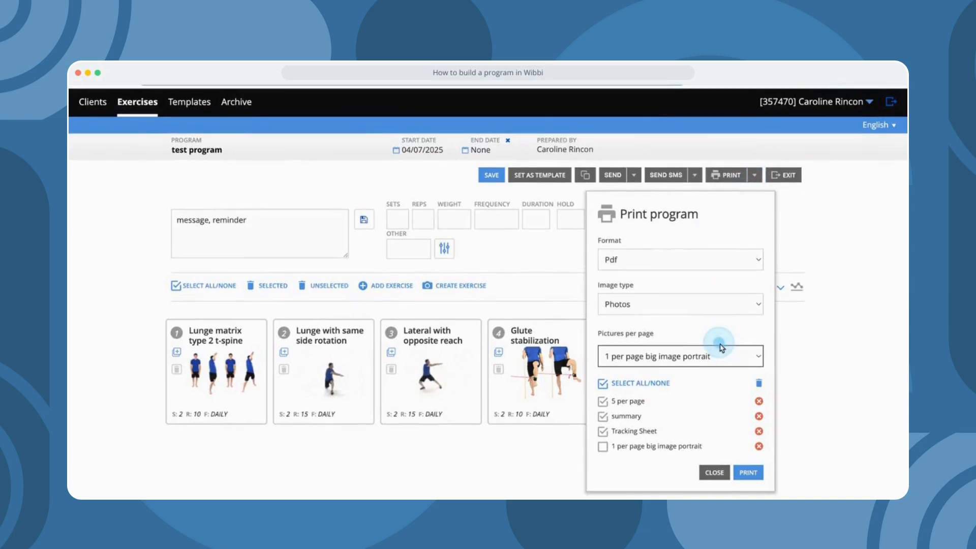
pyautogui.scroll(-2, 693, 409)
pyautogui.scroll(-3, 692, 409)
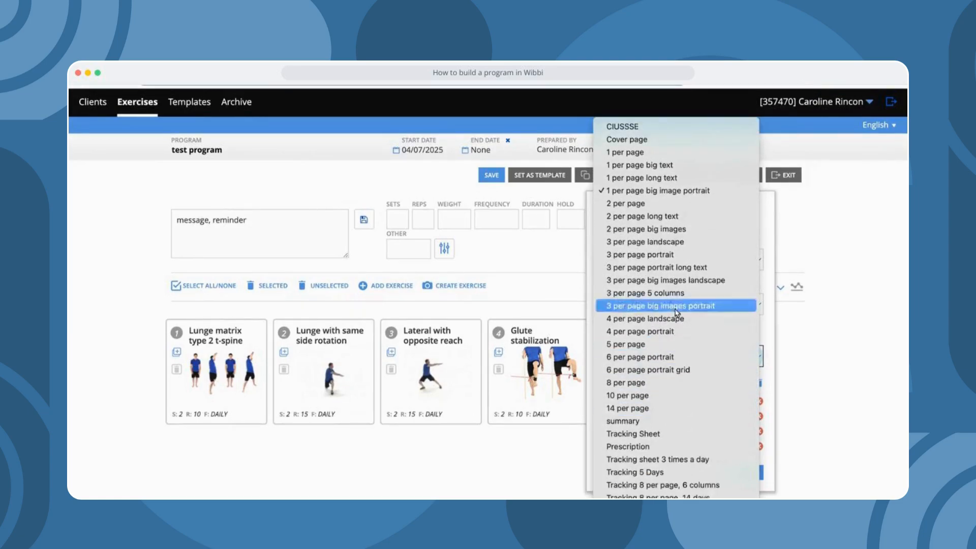
pyautogui.scroll(-1, 684, 425)
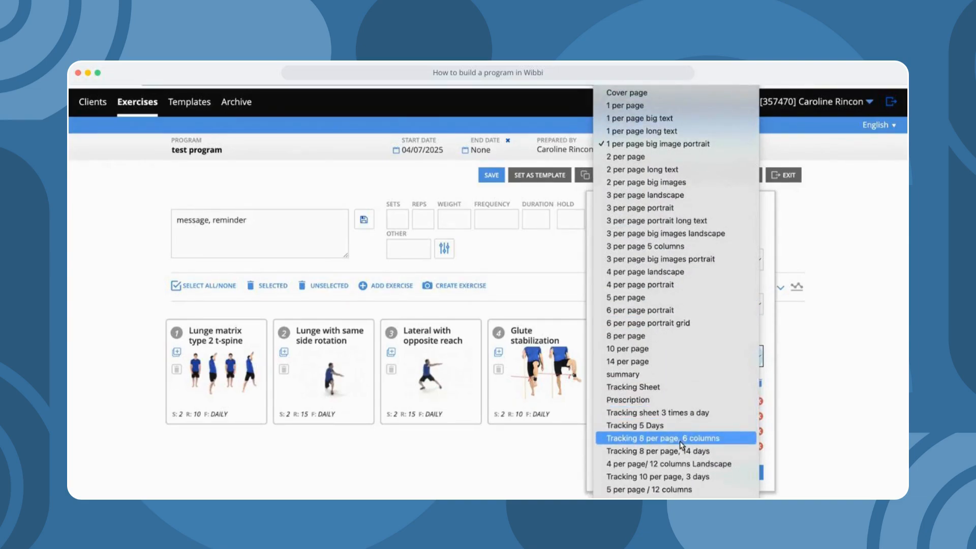
pyautogui.click(769, 291)
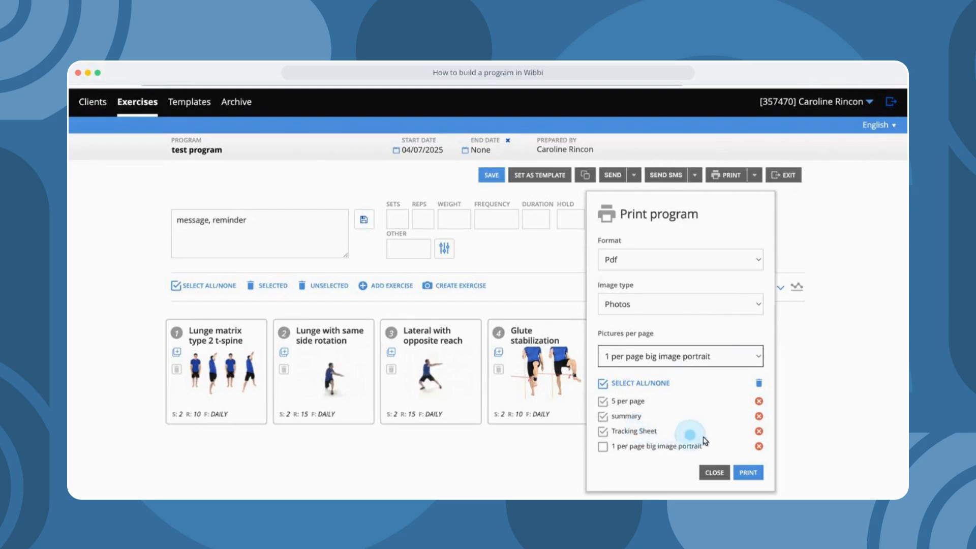
pyautogui.click(750, 473)
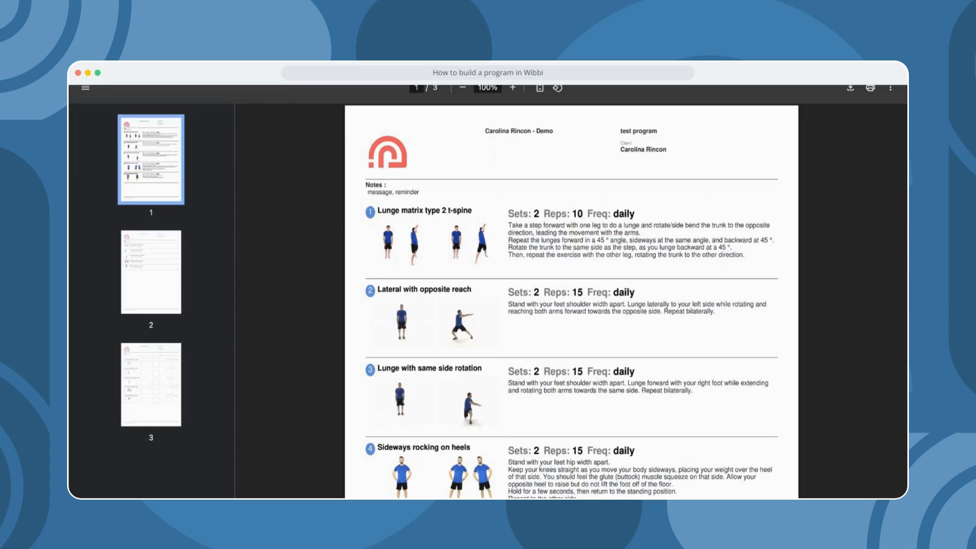
# - Review pages 2 and 3 of the PDF, including the tracking sheet, then close the print options
pyautogui.click(151, 272)
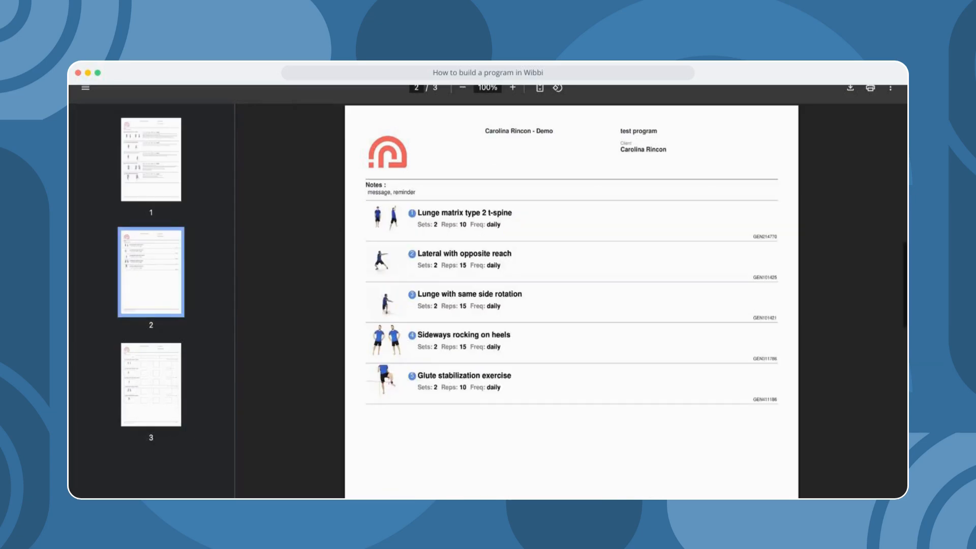
pyautogui.click(147, 385)
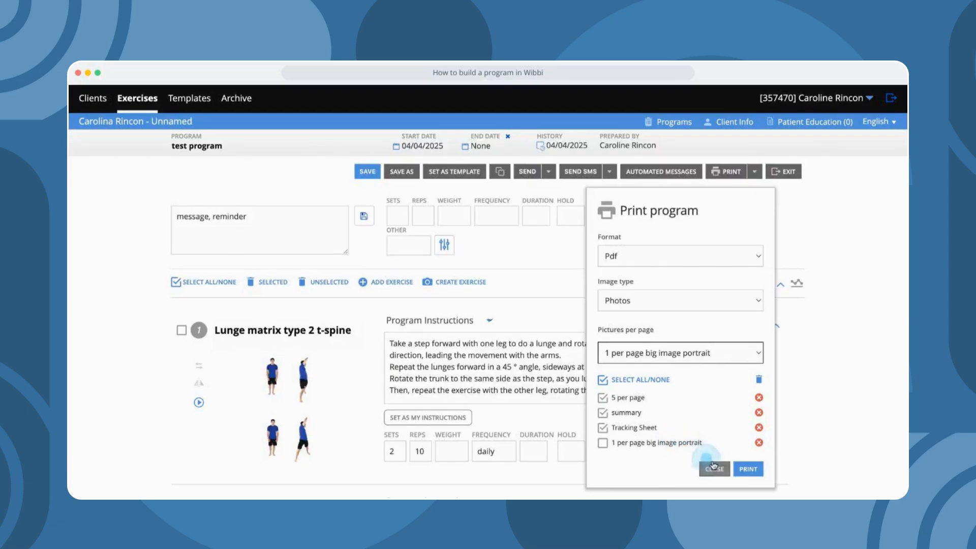
pyautogui.click(713, 466)
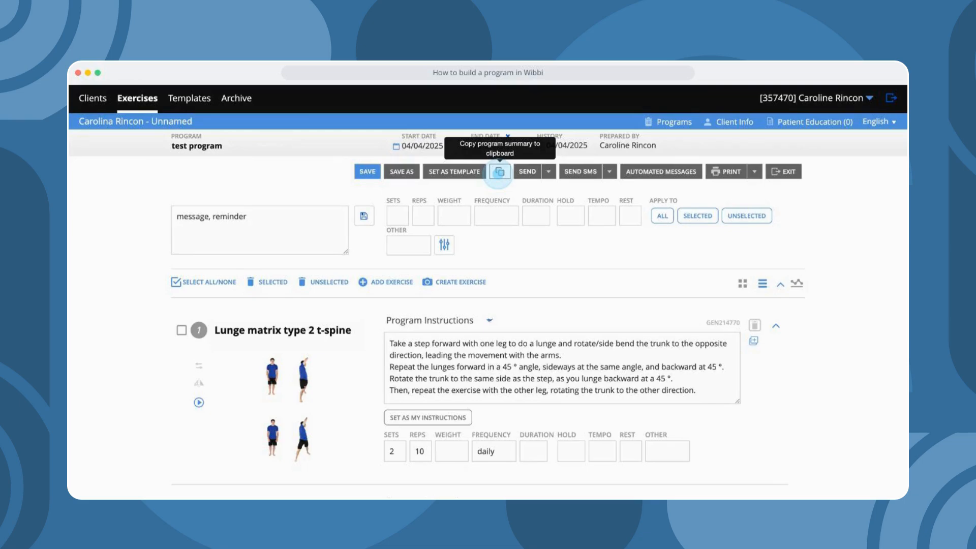
pyautogui.click(453, 174)
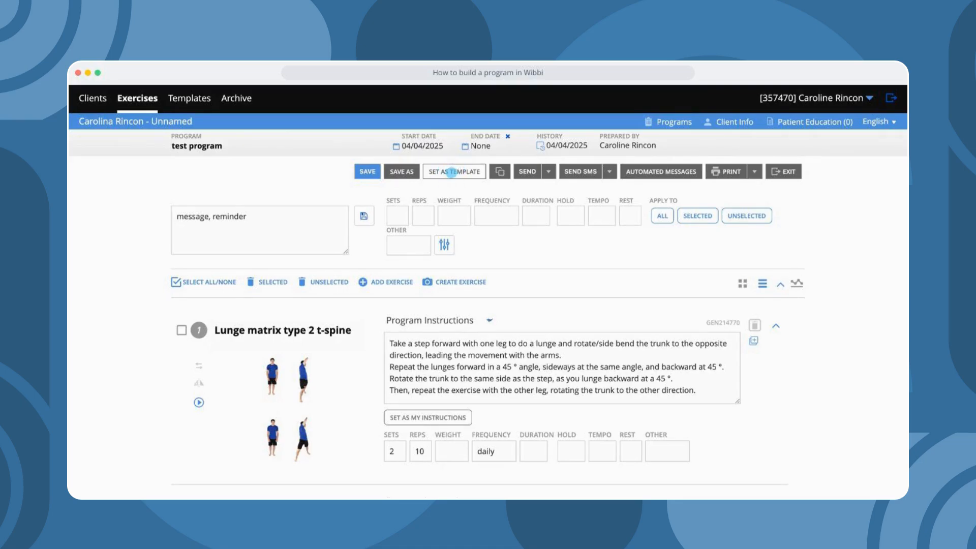
# - Choose the Orthopaedics module, append 'demo2' to make 'test program demo2', and save the template
pyautogui.click(451, 172)
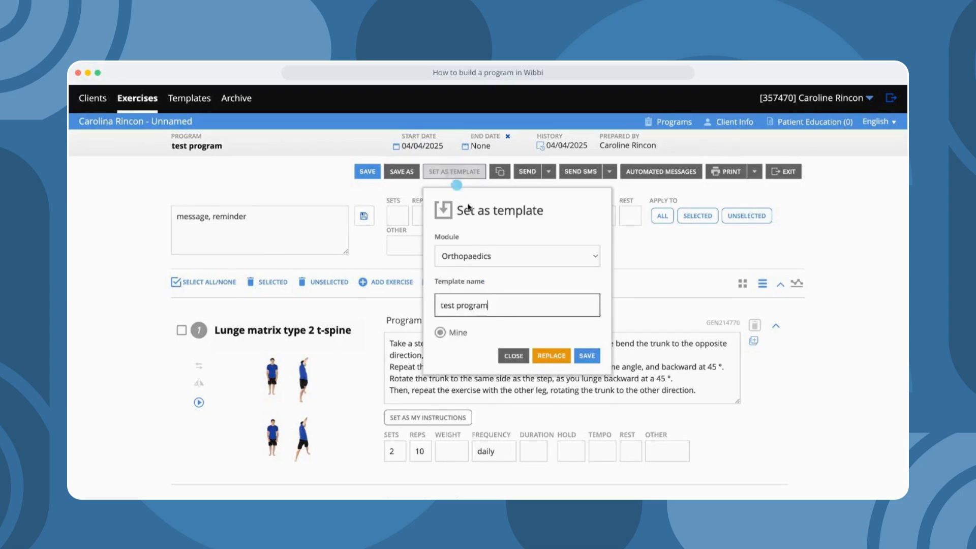
pyautogui.click(515, 301)
pyautogui.click(507, 258)
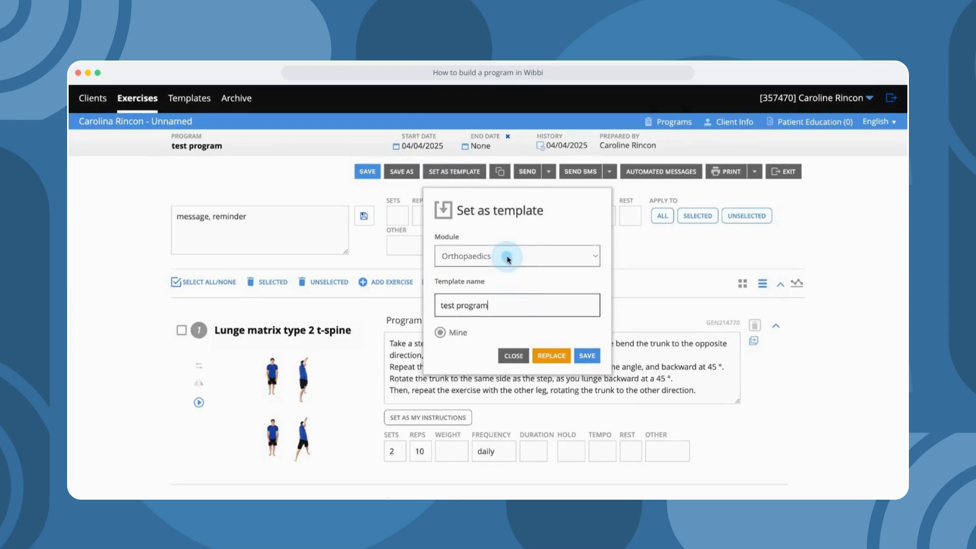
pyautogui.click(502, 312)
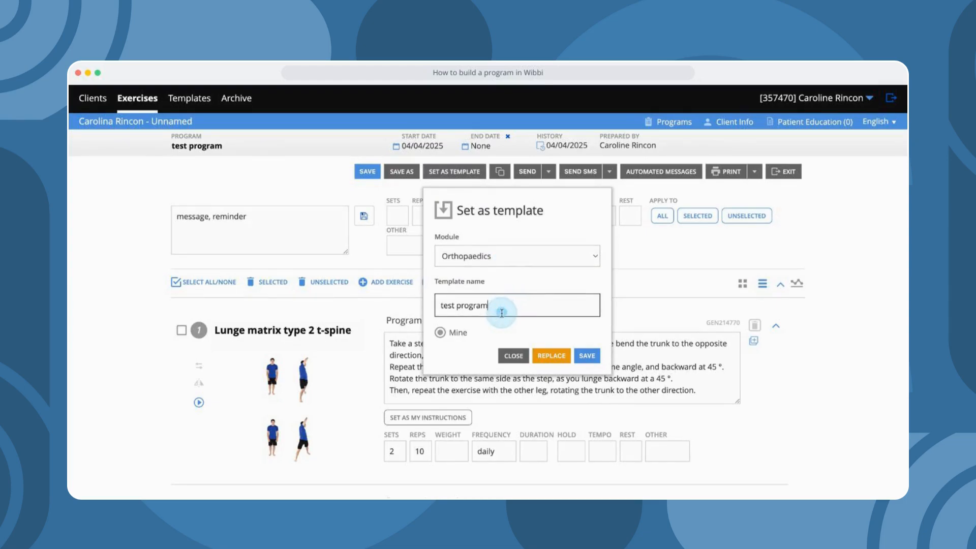
pyautogui.write('dem')
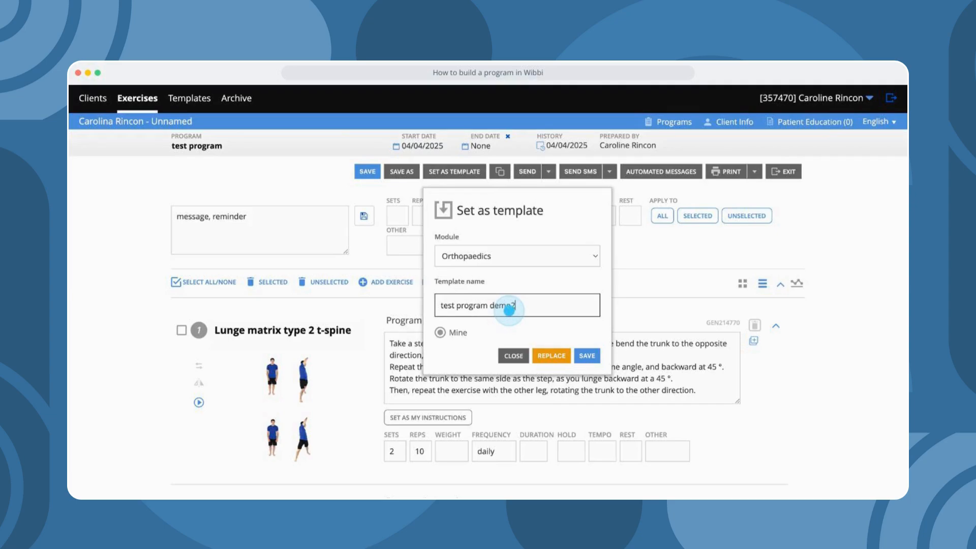
pyautogui.write('o2')
pyautogui.click(587, 355)
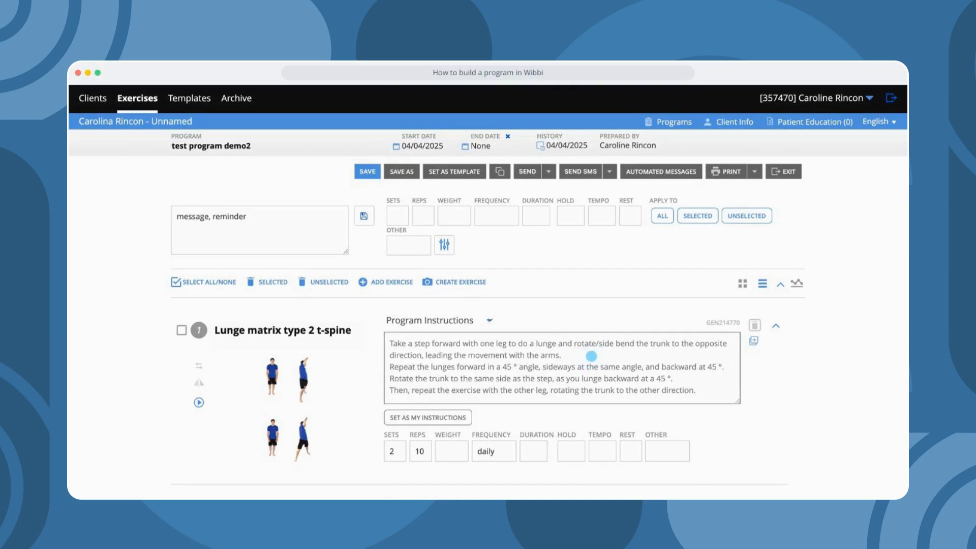
pyautogui.click(399, 213)
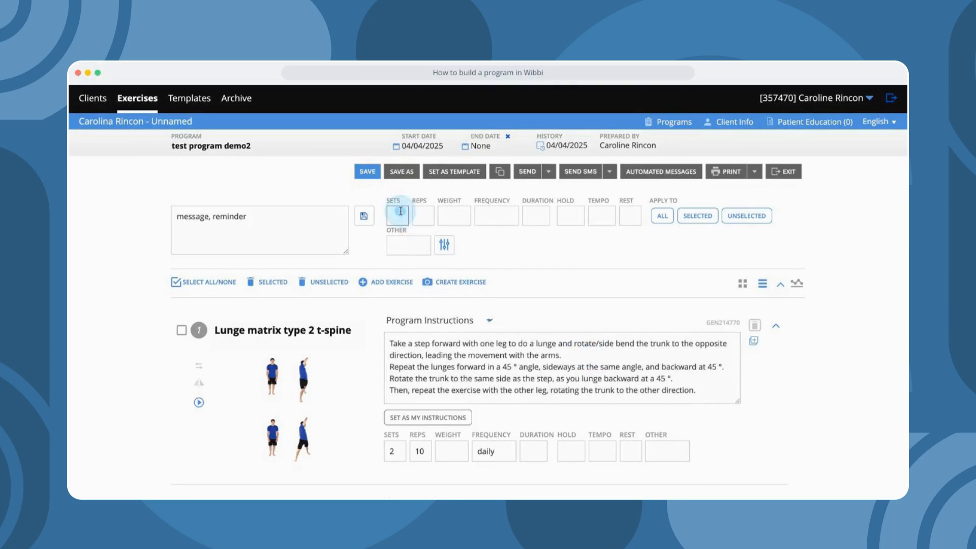
# - Exit the program and client profile, then go to the Clients list
pyautogui.click(785, 173)
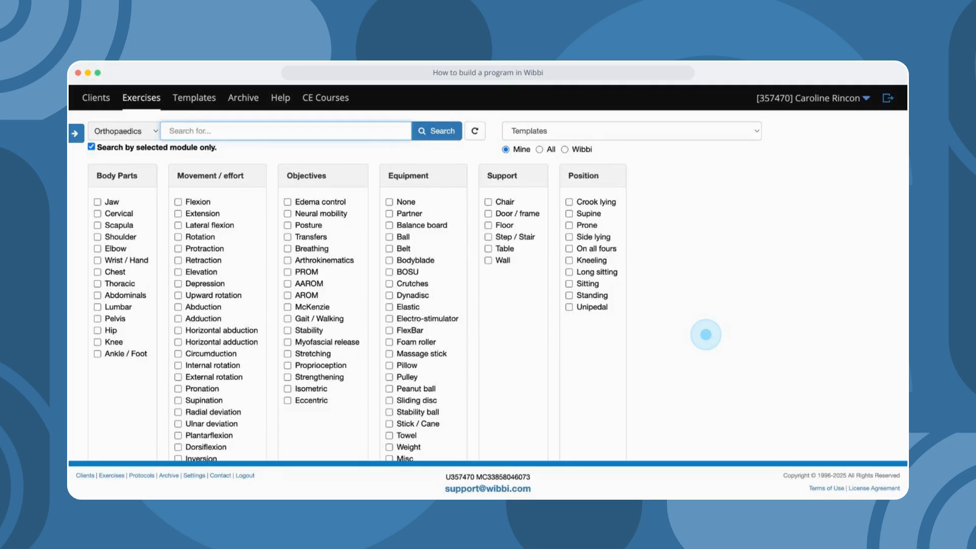
pyautogui.click(98, 99)
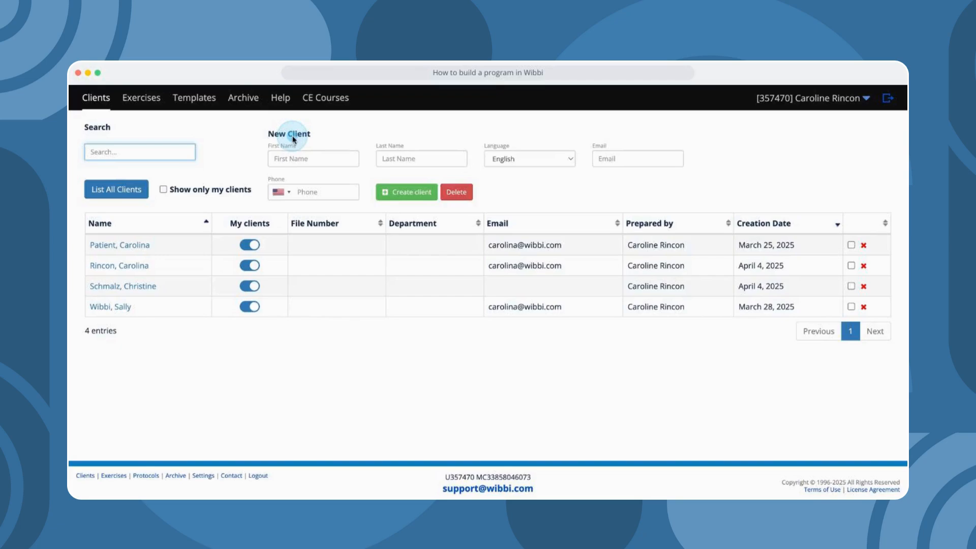
# - Sort clients newest first by creation date and open the client's 'test program' from their profile
pyautogui.click(787, 223)
pyautogui.click(788, 225)
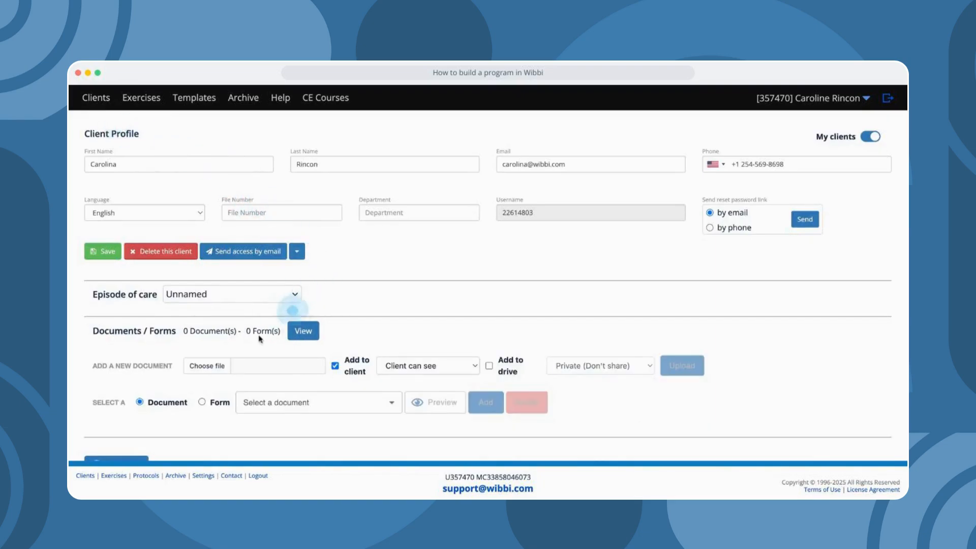
pyautogui.scroll(-2, 203, 342)
pyautogui.scroll(-2, 203, 342)
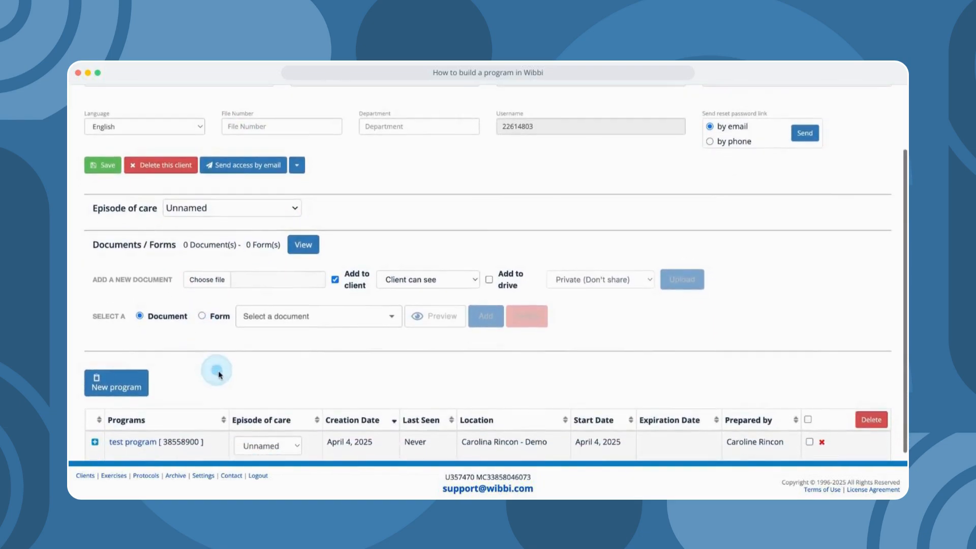
pyautogui.scroll(1, 222, 352)
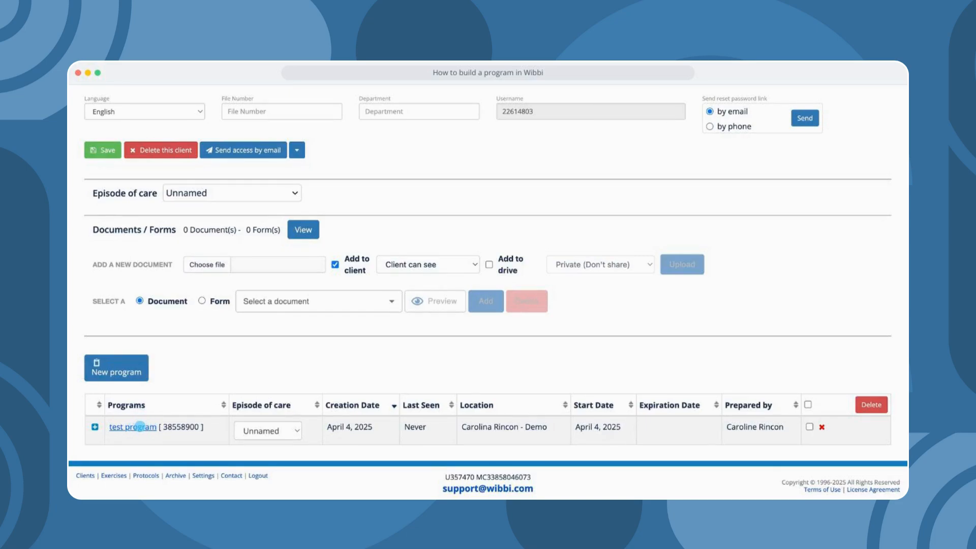
pyautogui.click(133, 427)
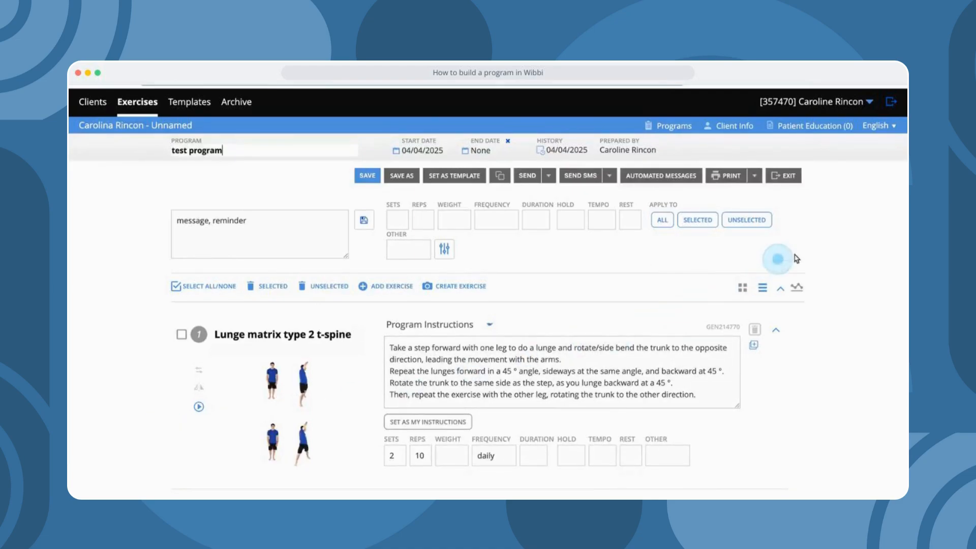
# - Add the MSK - Hip Fracture patient education document to the program and return to Client Info
pyautogui.click(793, 127)
pyautogui.click(752, 192)
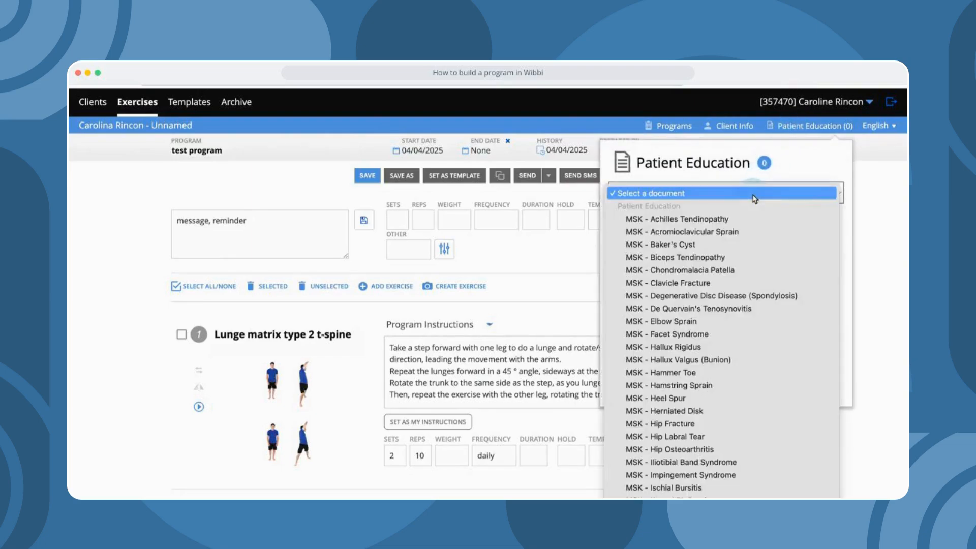
pyautogui.click(720, 424)
pyautogui.click(664, 223)
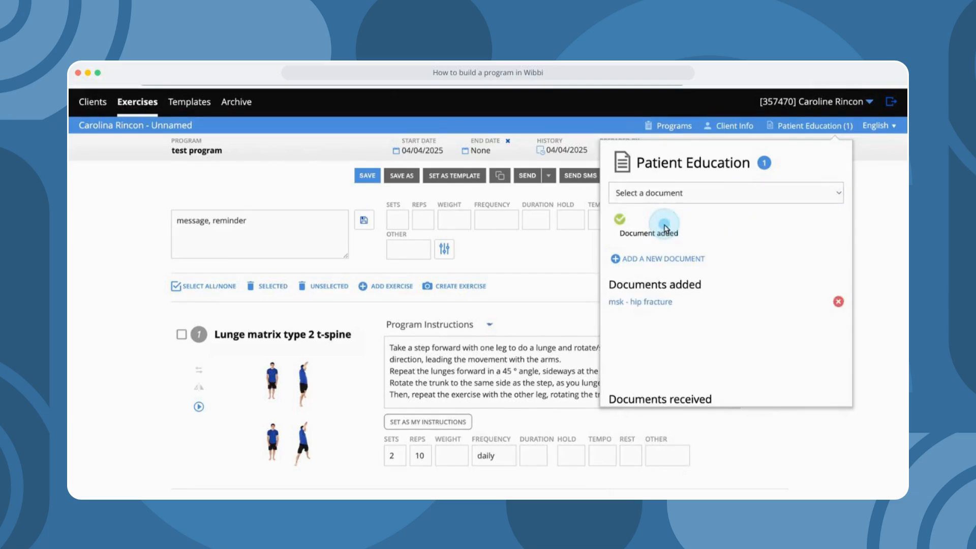
pyautogui.click(721, 129)
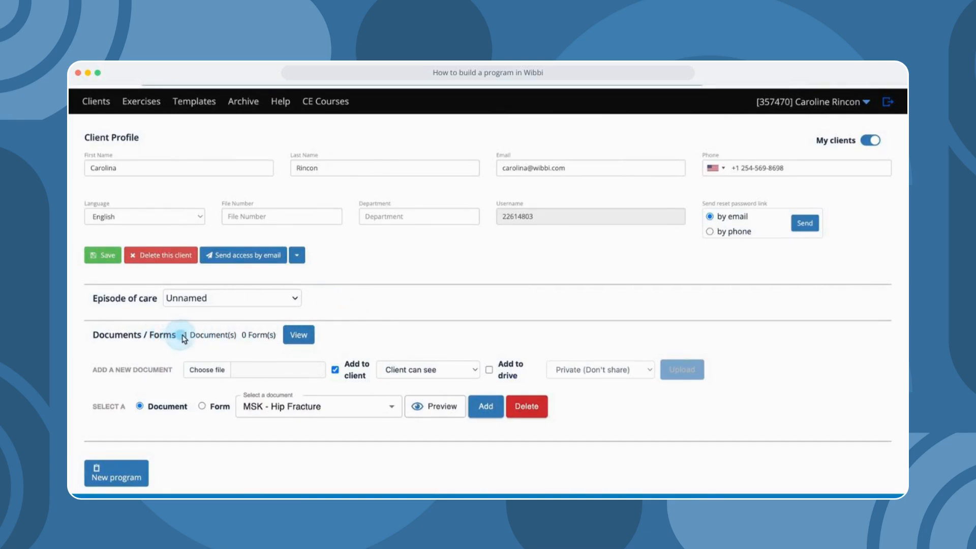
# - Under Documents / Forms, add the NPS Survey form to the client, giving 1 document and 1 form
pyautogui.moveTo(184, 338); pyautogui.dragTo(236, 339)
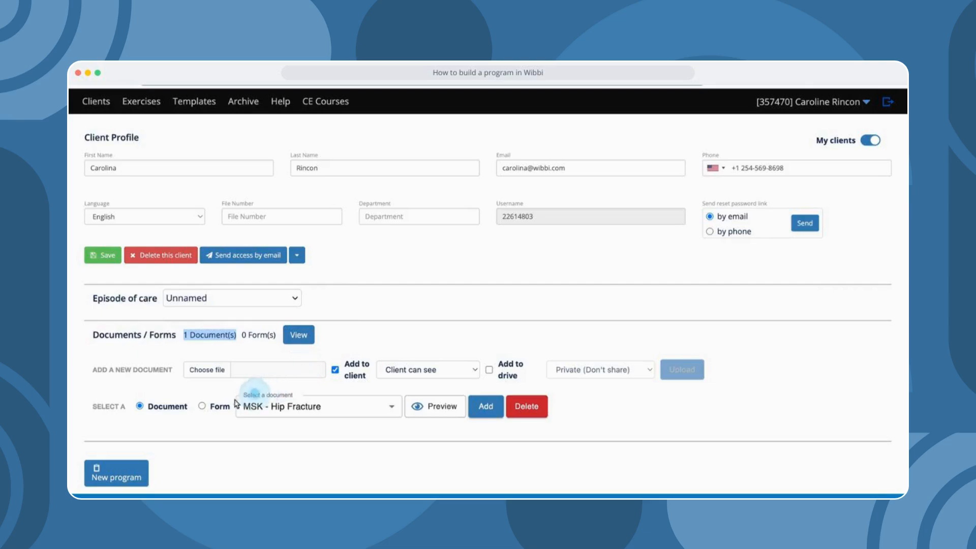
pyautogui.click(202, 407)
pyautogui.click(350, 408)
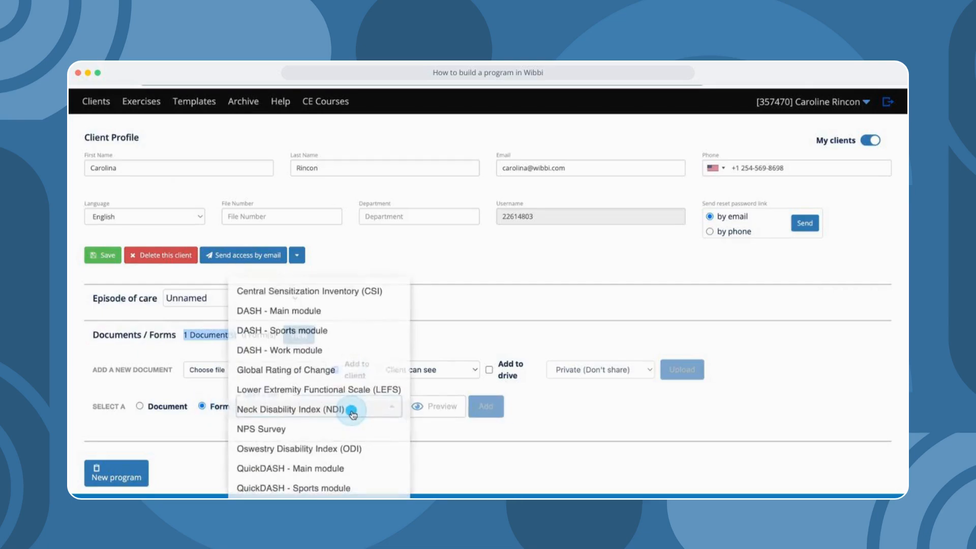
pyautogui.click(315, 433)
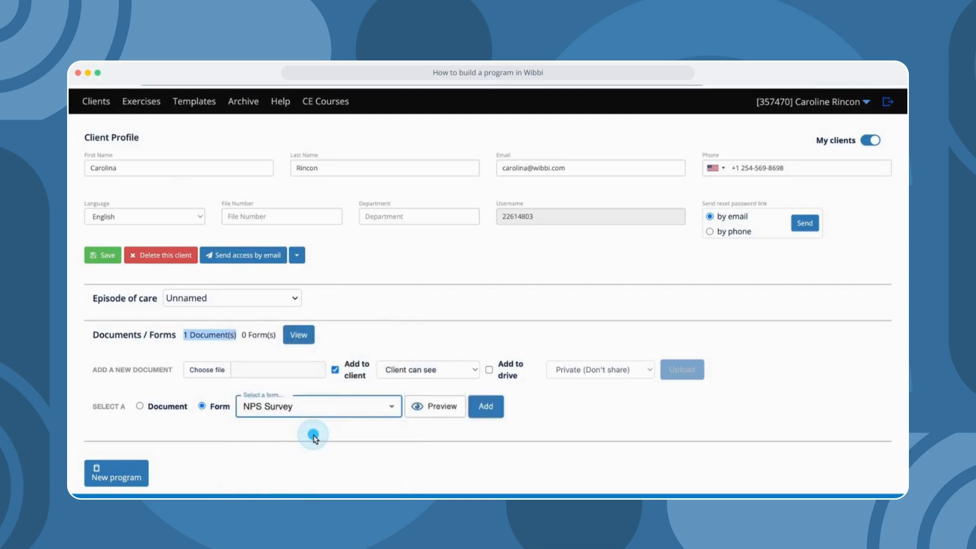
pyautogui.click(489, 409)
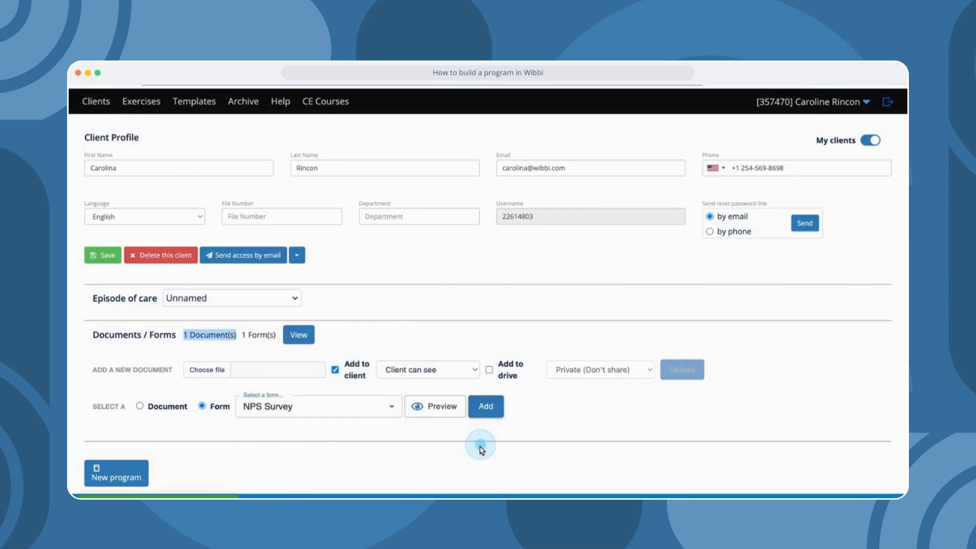
pyautogui.scroll(-3, 481, 449)
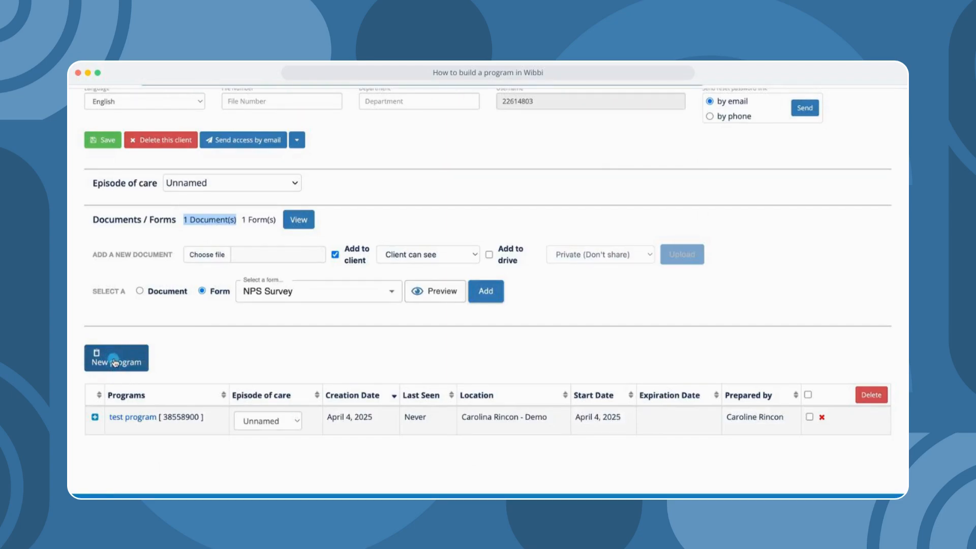
pyautogui.scroll(3, 163, 296)
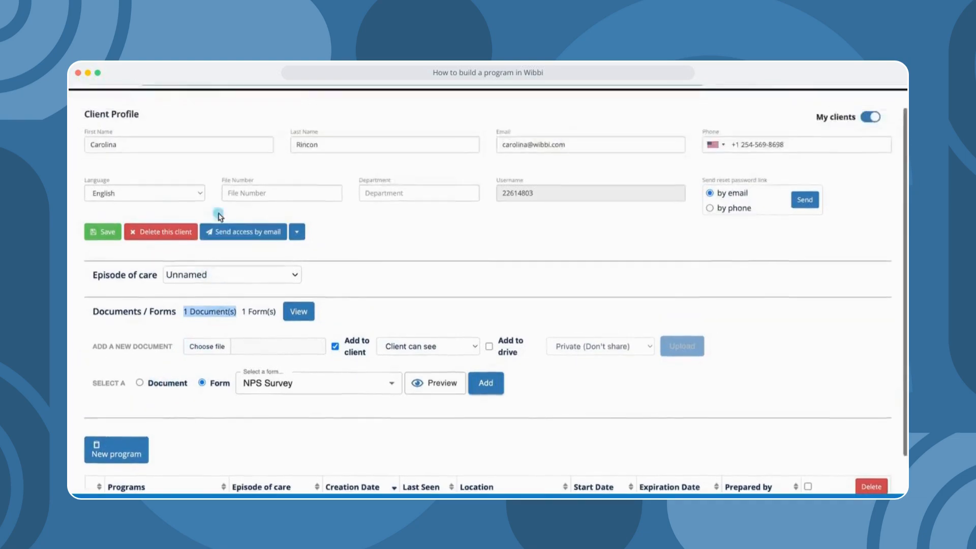
pyautogui.click(142, 102)
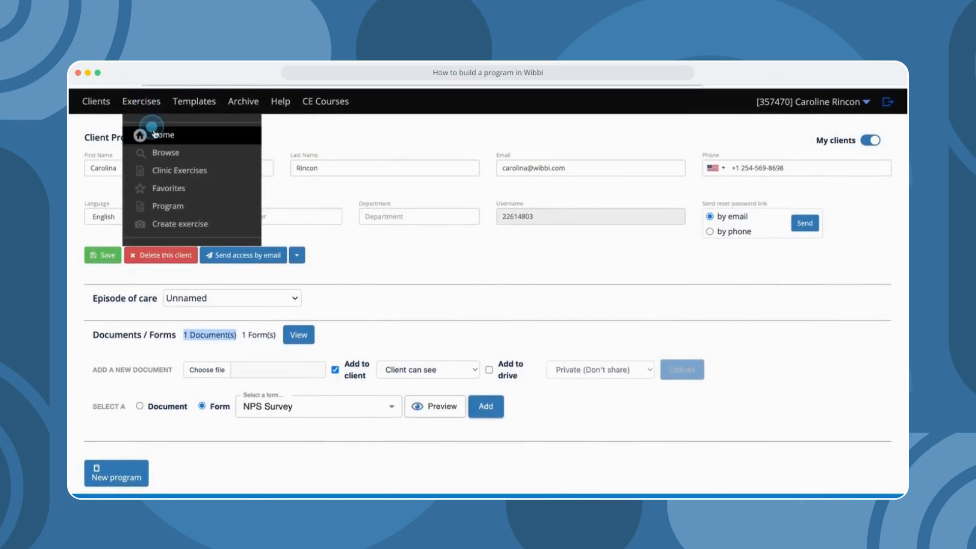
# - From Exercises > Home, load the Orthopaedics template 'test program demo2' into a new program
pyautogui.click(163, 136)
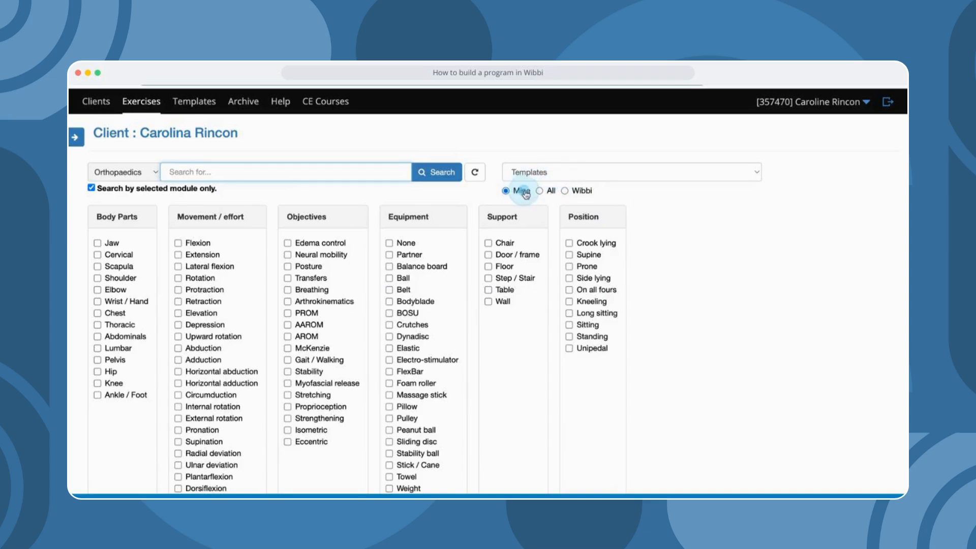
pyautogui.click(583, 178)
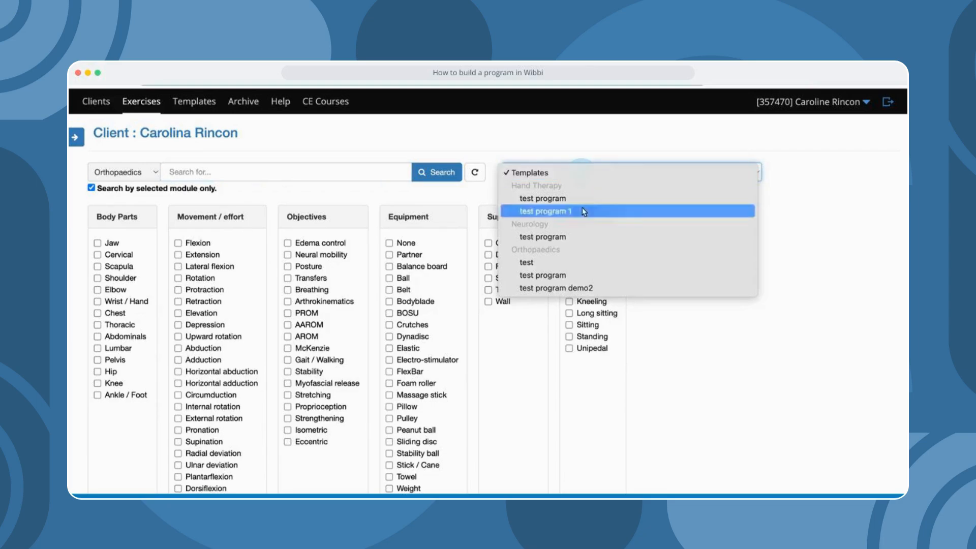
pyautogui.click(583, 288)
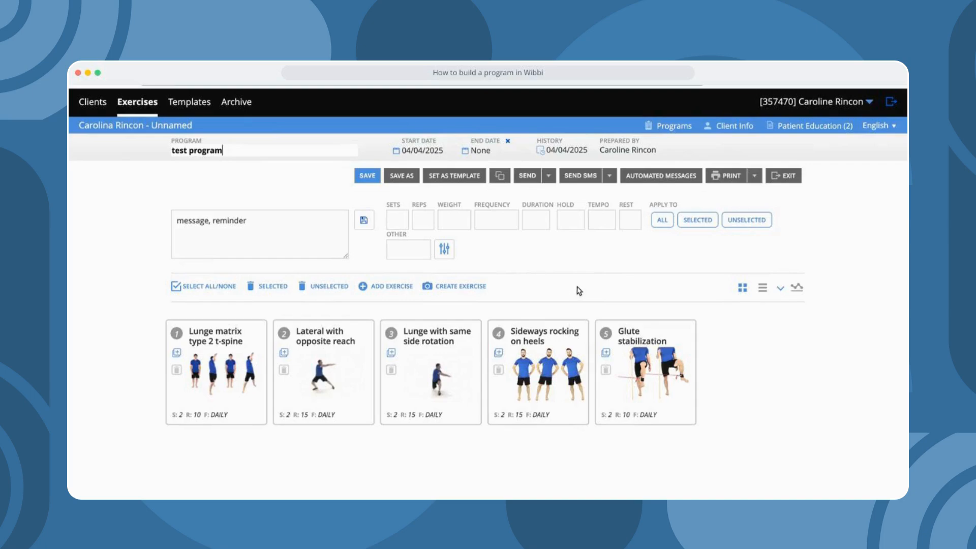
# - Check that the five exercises, Lunge matrix type 2 t-spine to Glute stabilization, appear at 2 sets daily
pyautogui.click(577, 297)
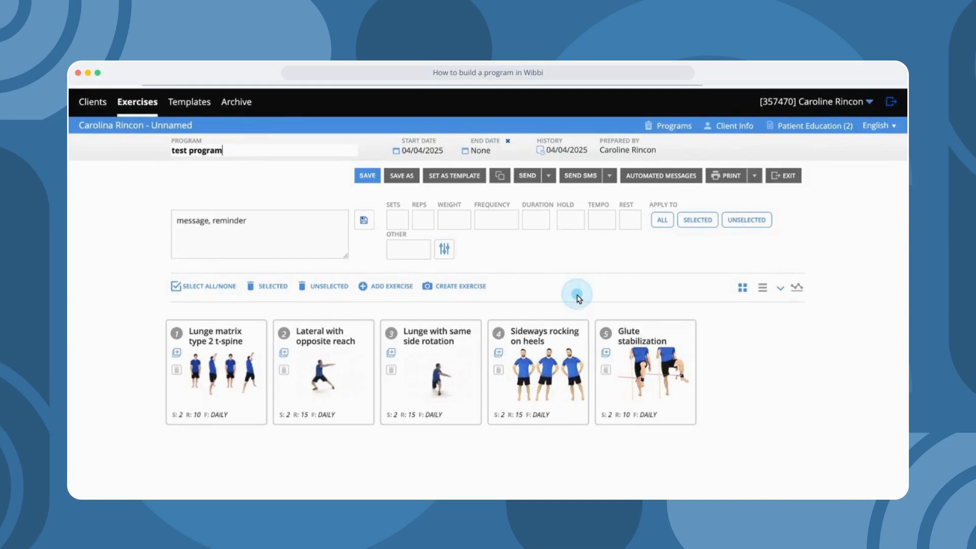